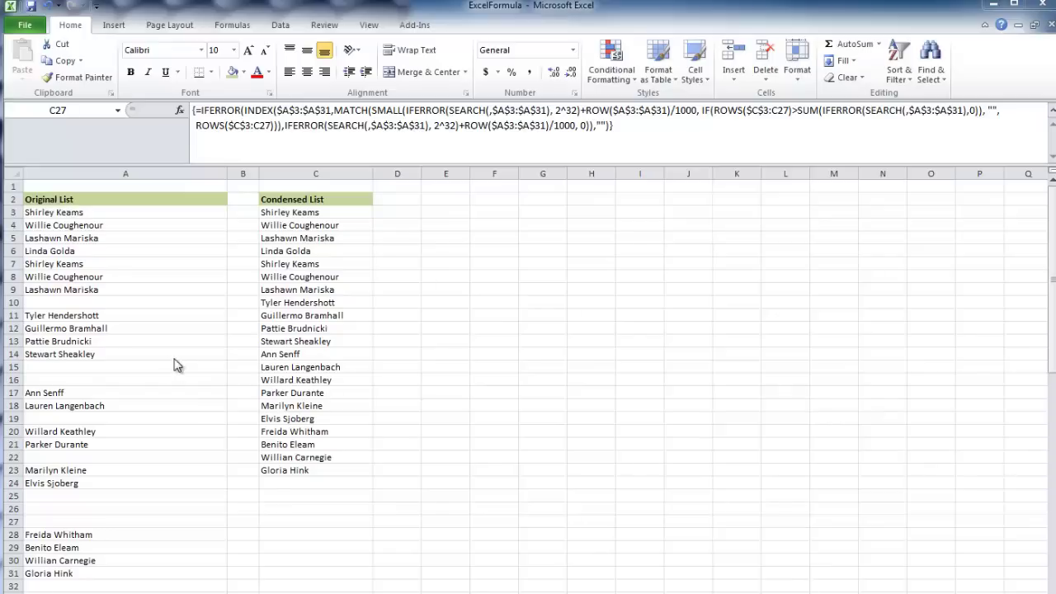
Clear the entries in A13 and A28:A32 of the Original List.
drag(84, 200, 97, 575)
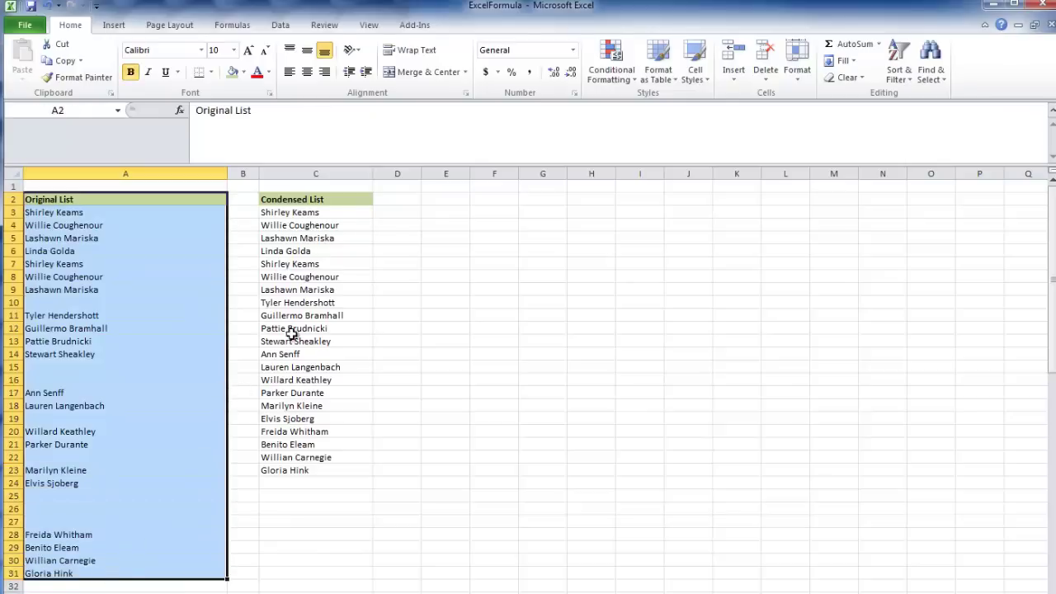
drag(293, 202, 324, 483)
click(66, 341)
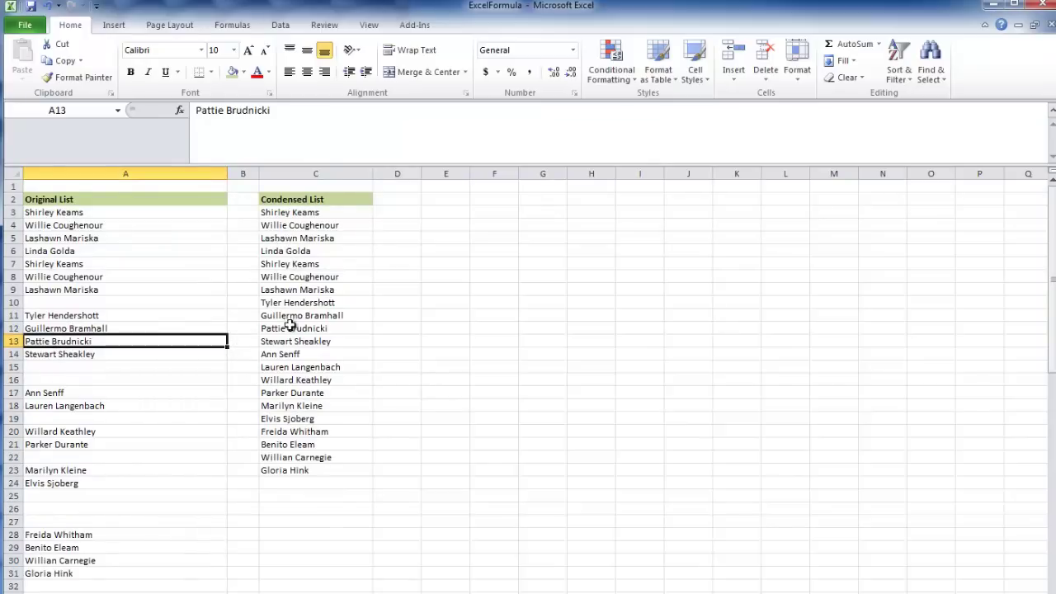
key(Delete)
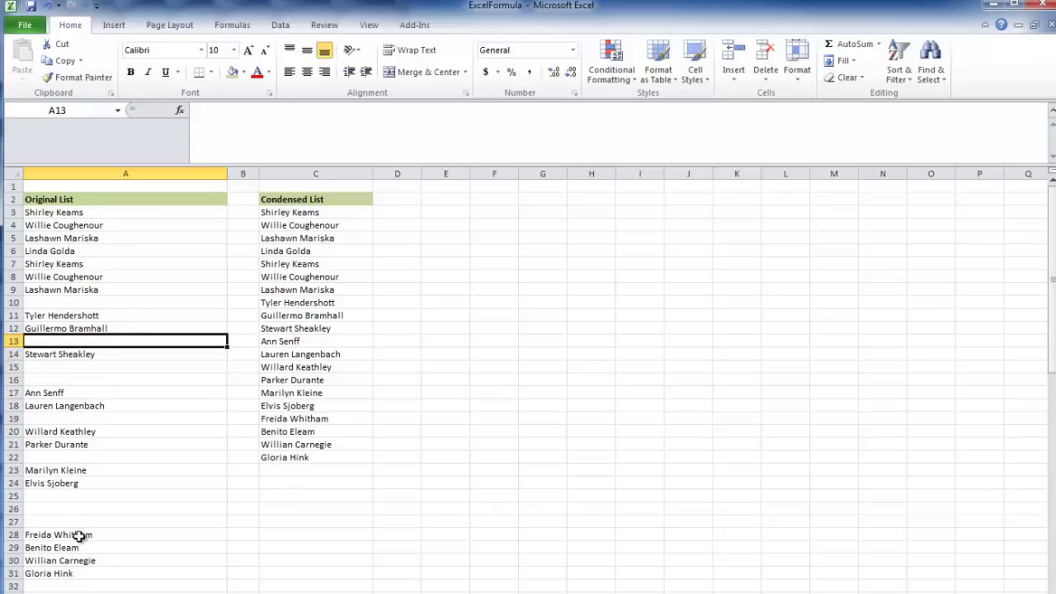
drag(79, 536, 96, 583)
key(Delete)
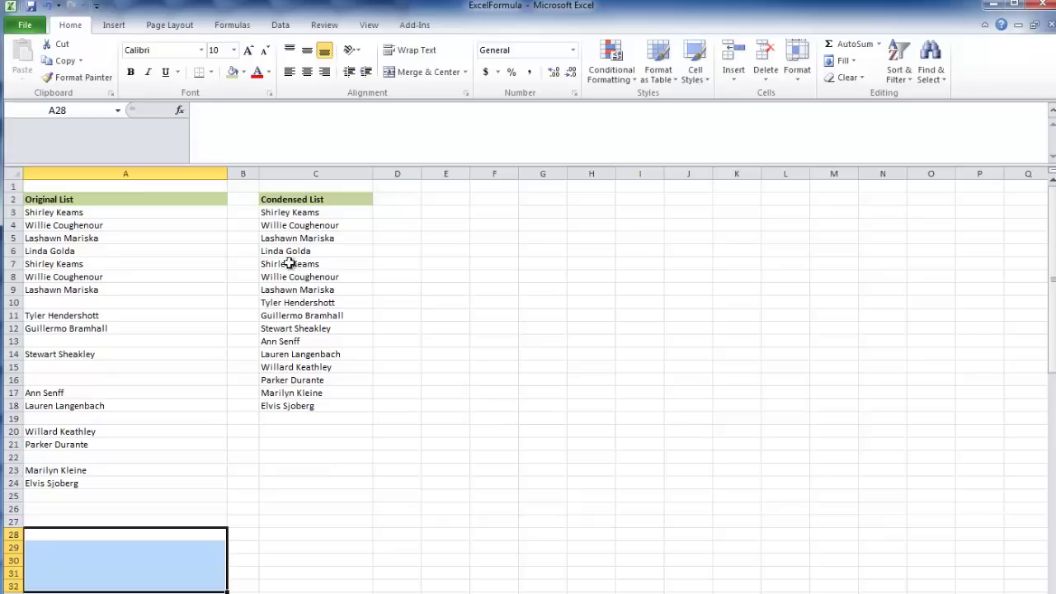
Clear the Condensed List formulas from the range C3:C30.
drag(290, 212, 292, 559)
key(Delete)
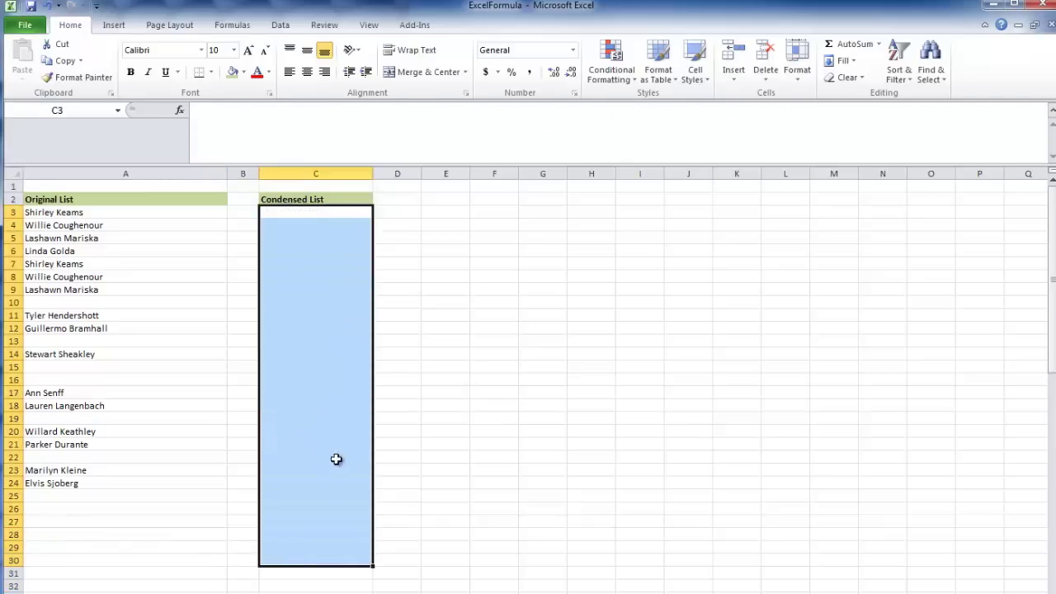
Enter the array formula =SEARCH(,$A$3:$A$39) in C3, using absolute references to the Original List.
click(292, 213)
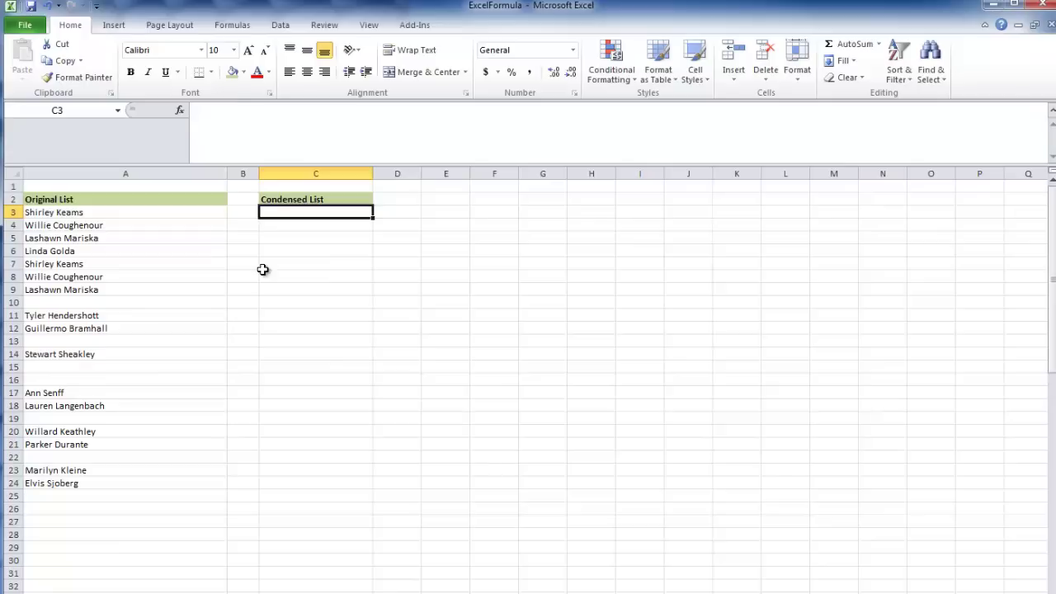
text(=)
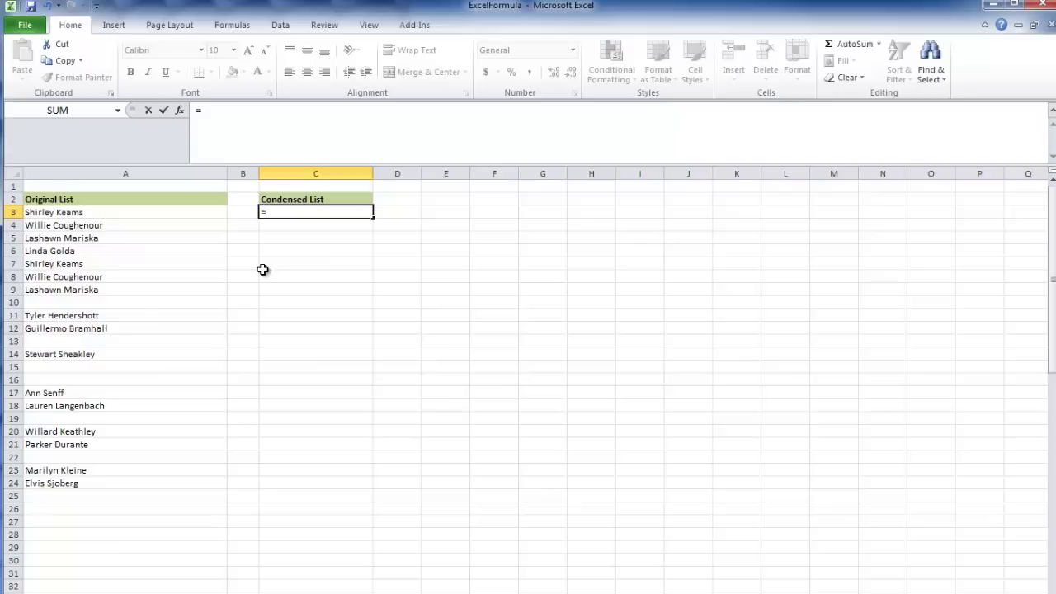
text(sear)
key(Tab)
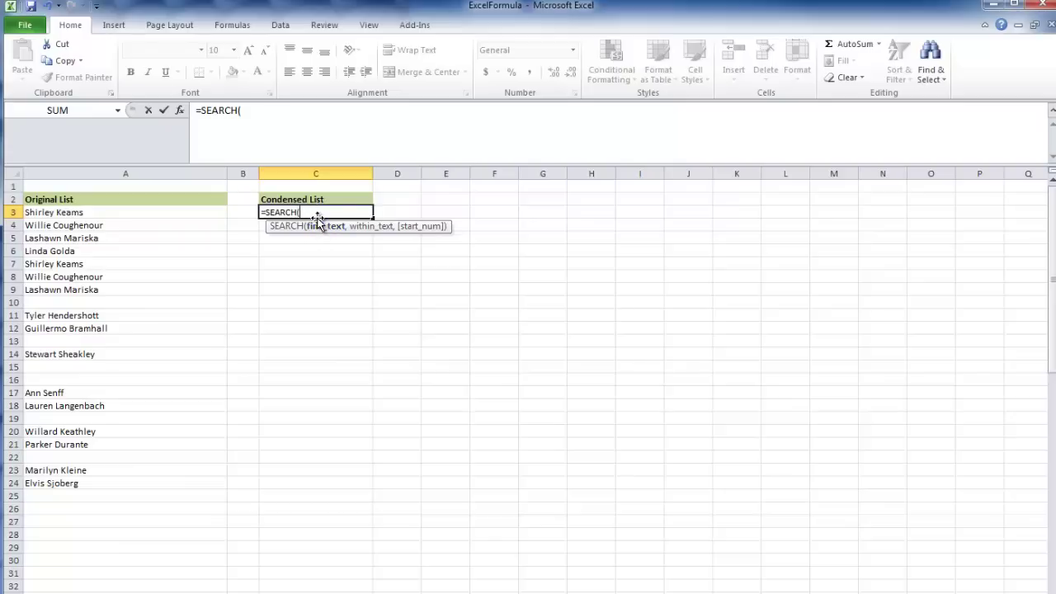
text(,)
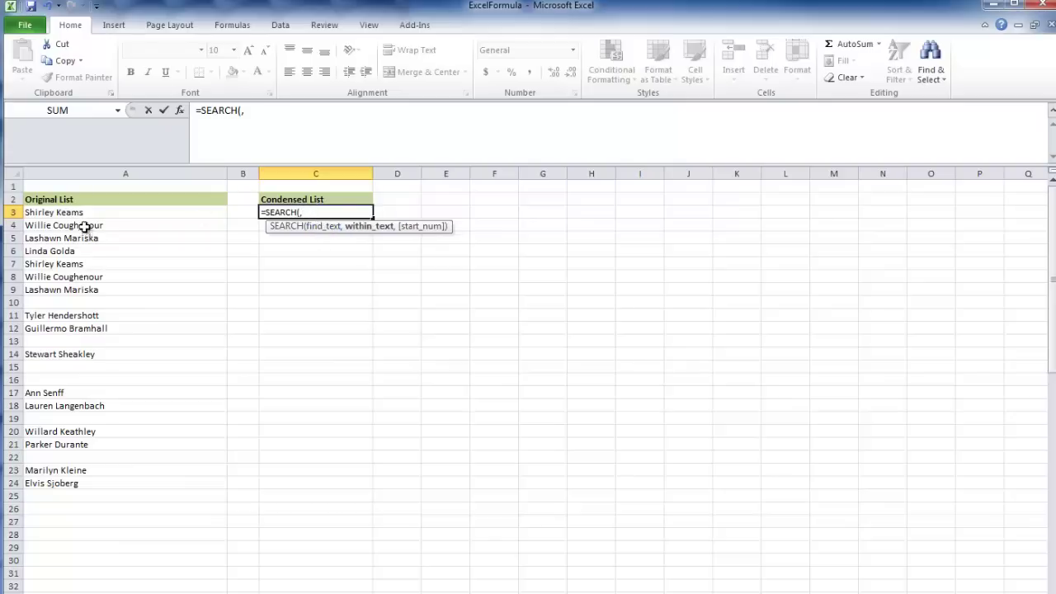
drag(82, 212, 83, 593)
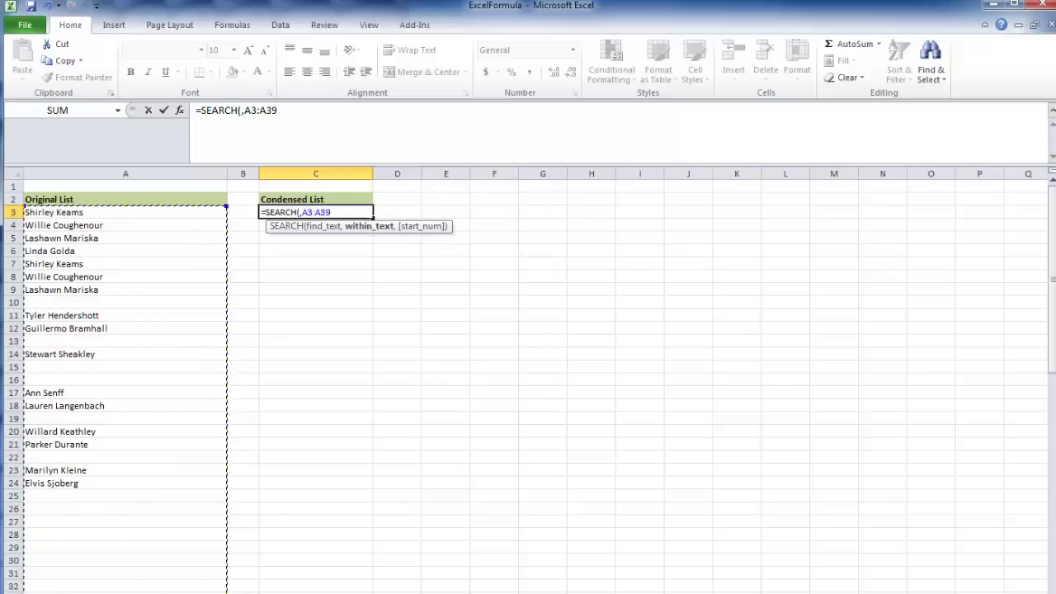
text())
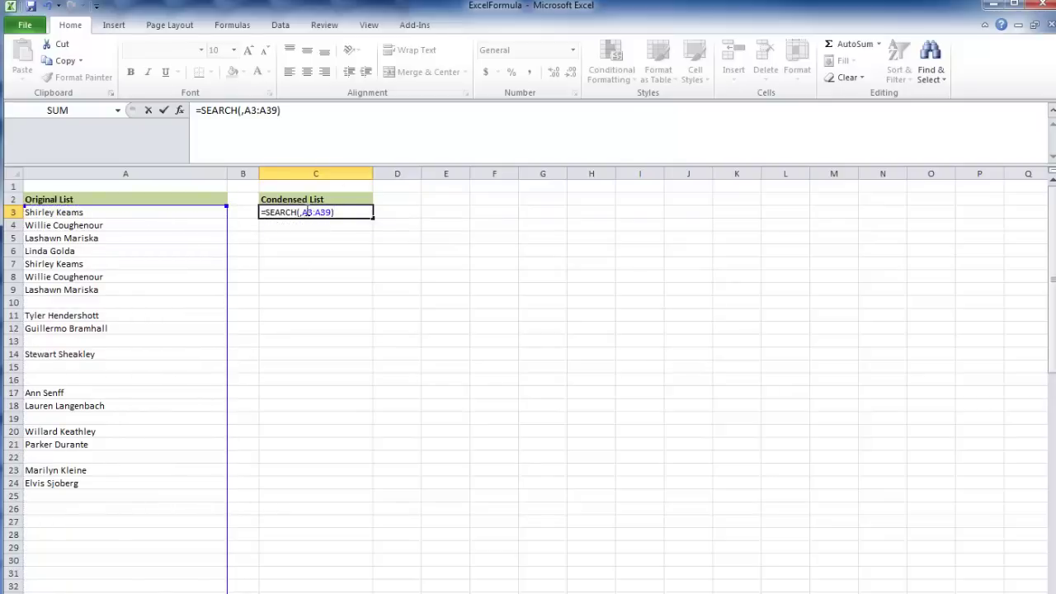
drag(307, 212, 326, 212)
key(F4)
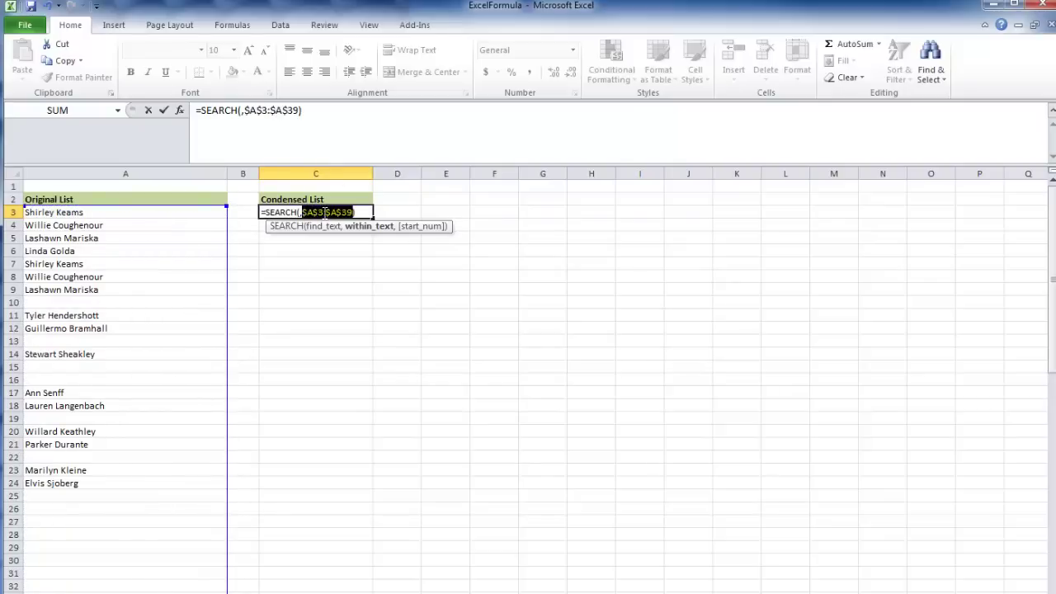
click(366, 212)
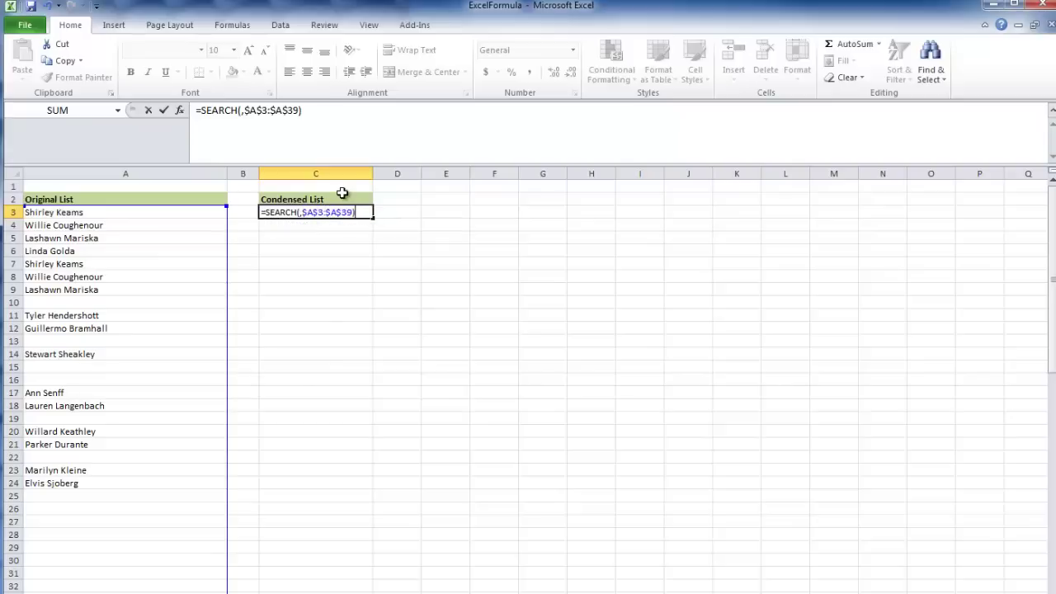
key(ctrl+Return)
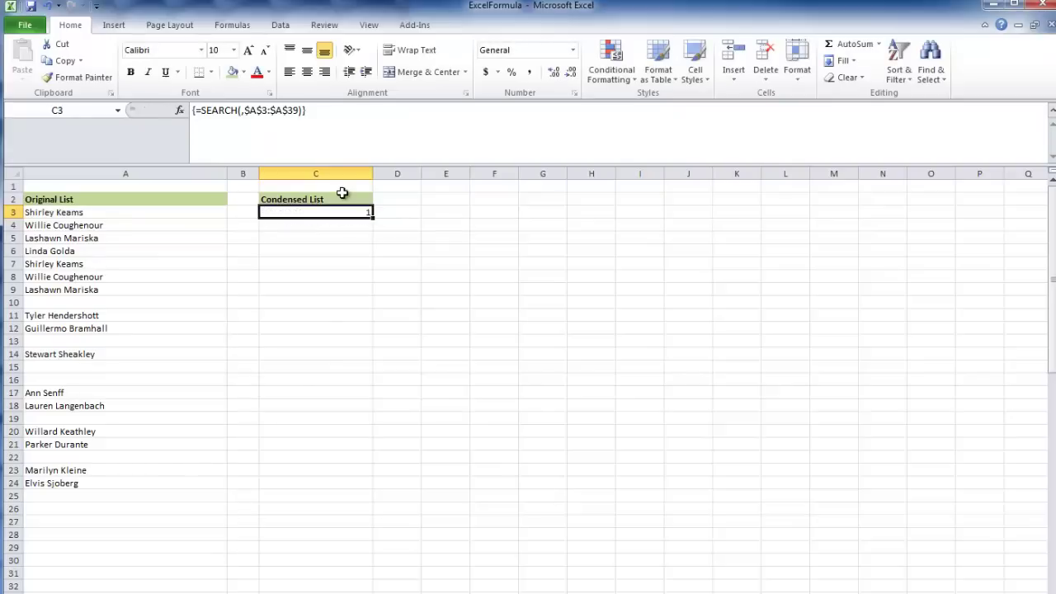
Evaluate the SEARCH expression in C3 in place to inspect its array of values, and cancel the edit.
click(342, 123)
drag(341, 123, 148, 107)
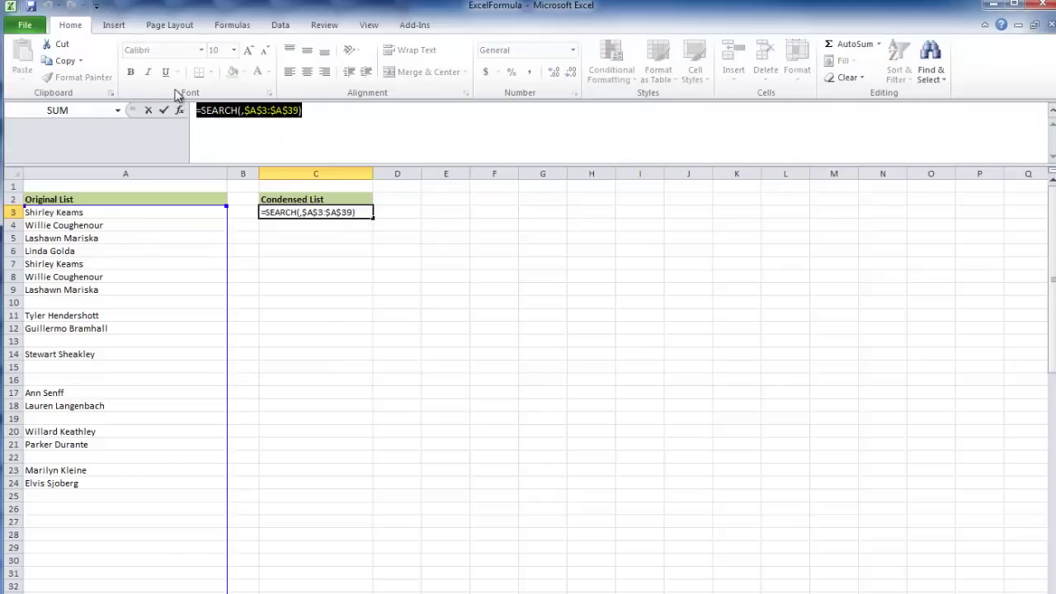
click(233, 27)
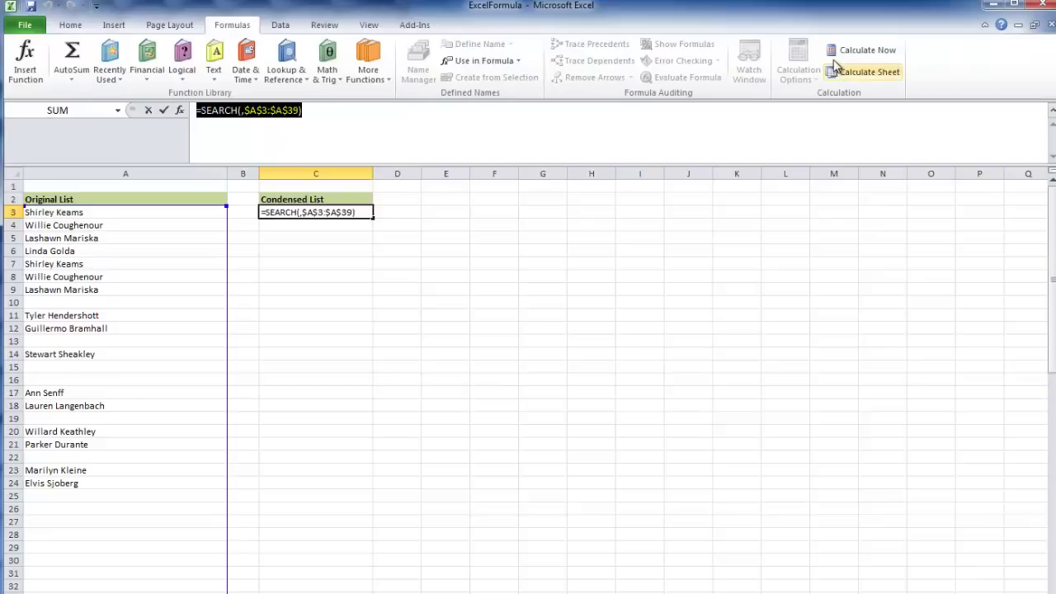
click(858, 50)
click(434, 125)
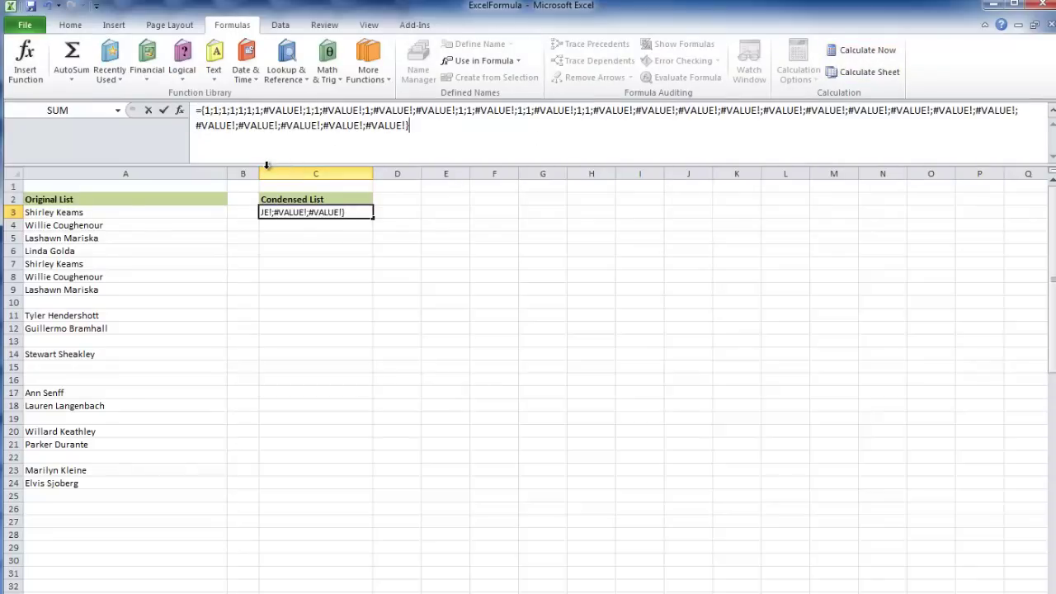
key(Escape)
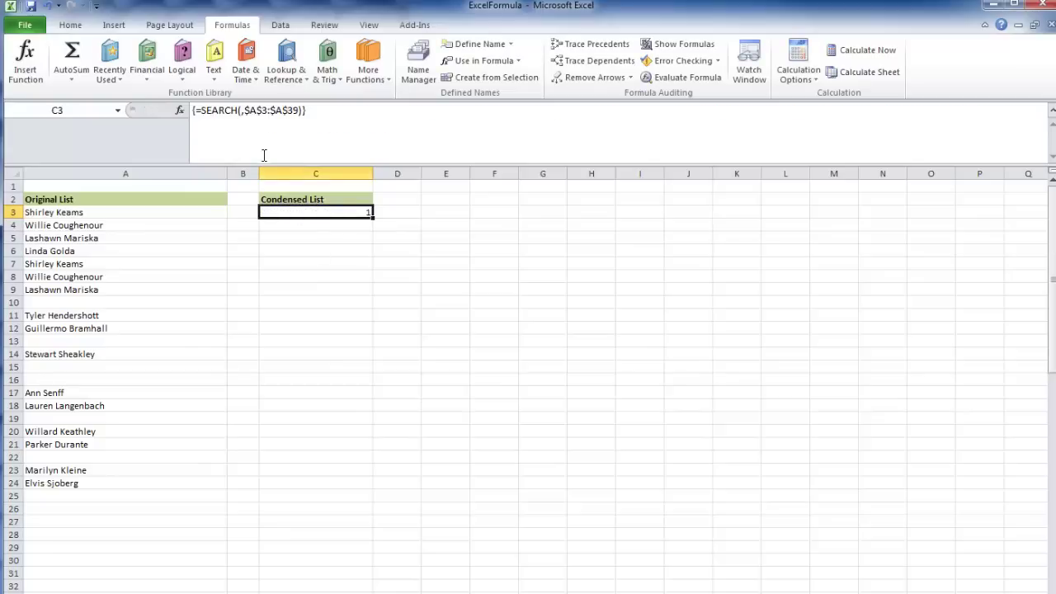
click(245, 116)
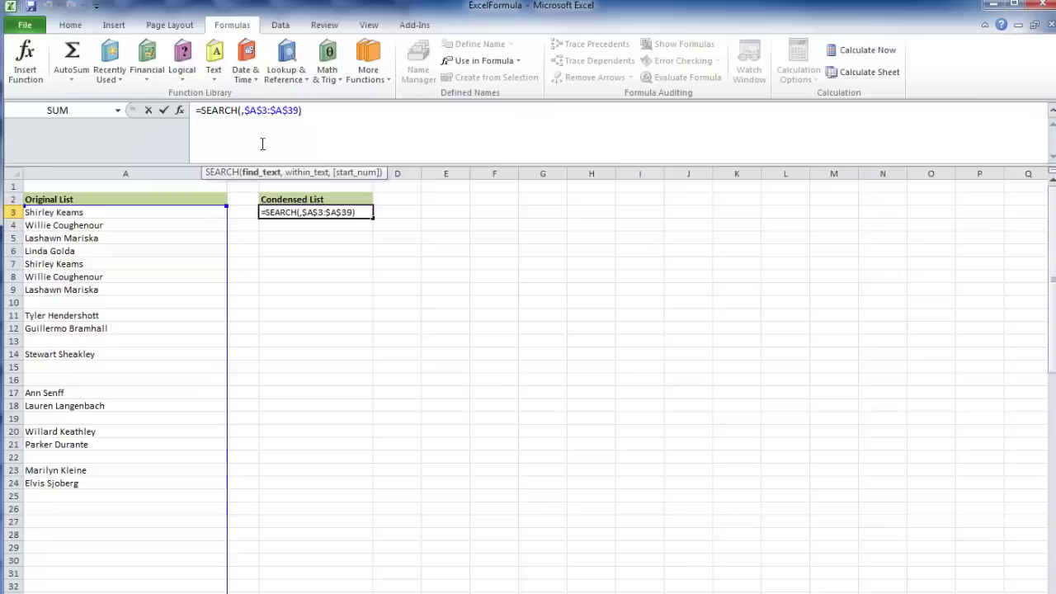
key(Return)
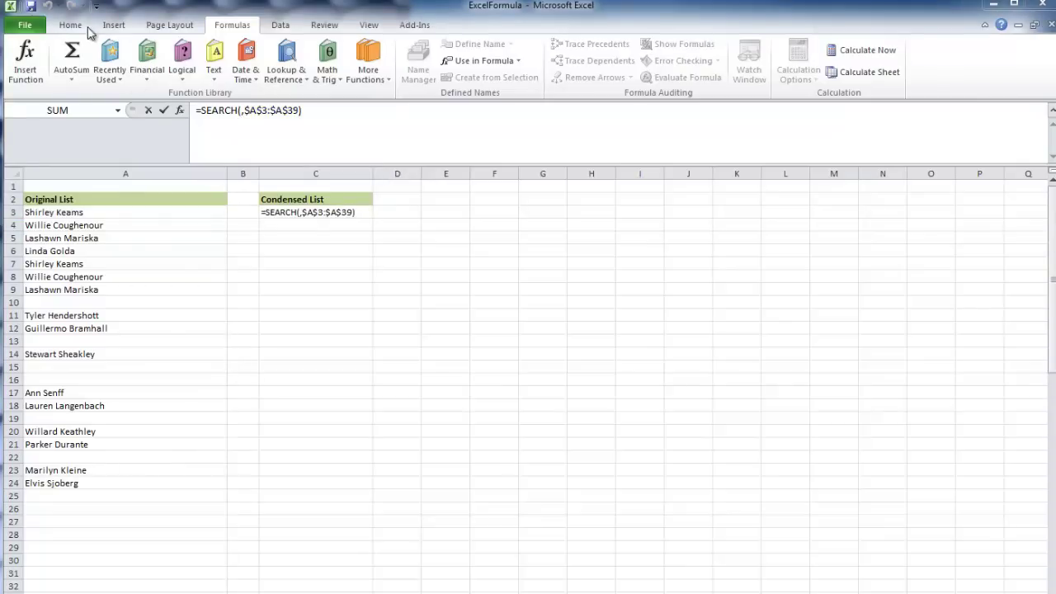
key(Return)
drag(322, 115, 200, 110)
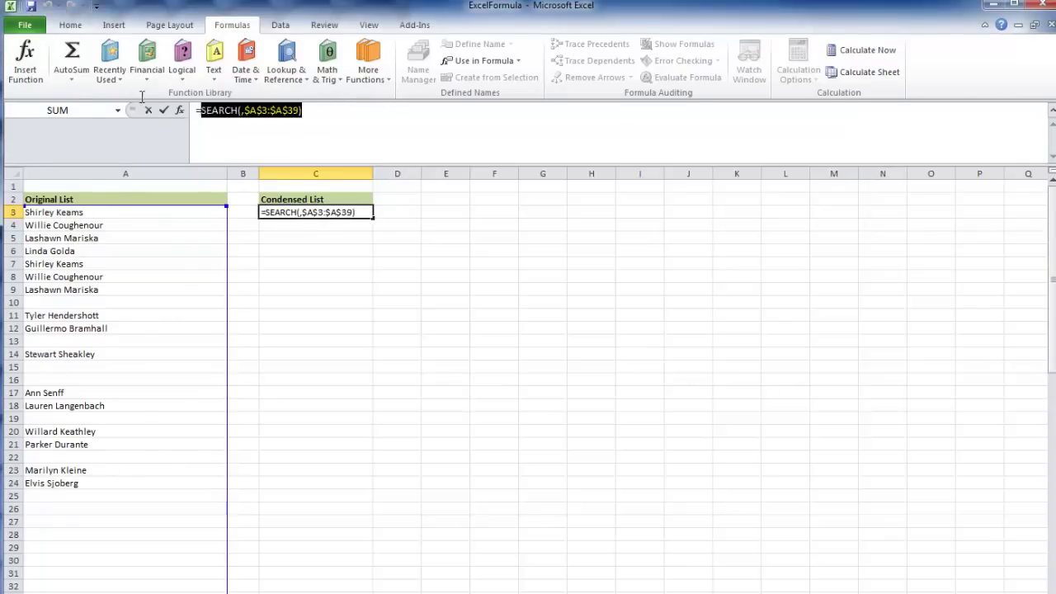
key(F9)
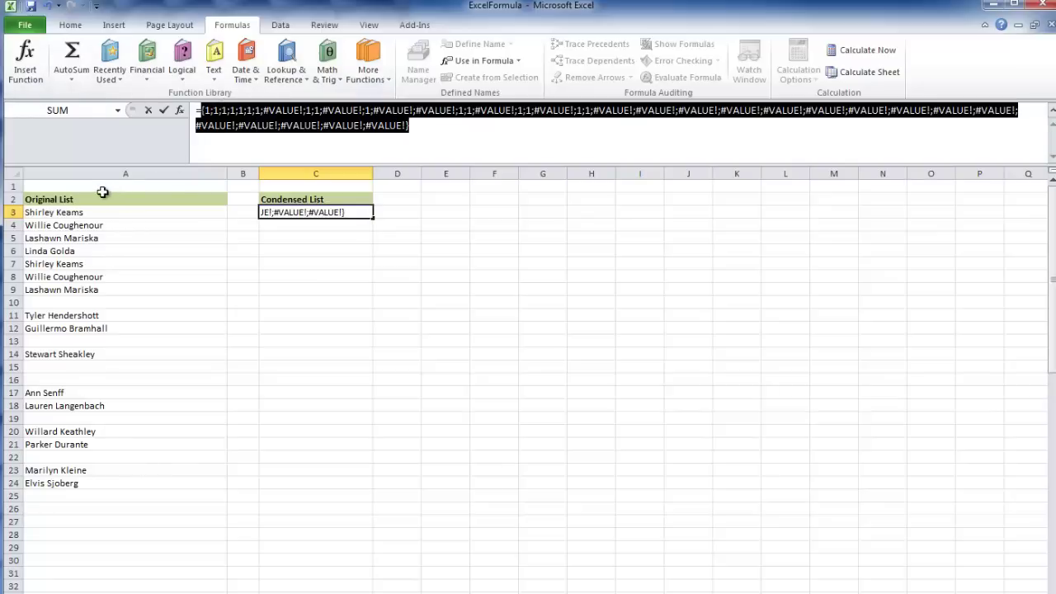
key(Escape)
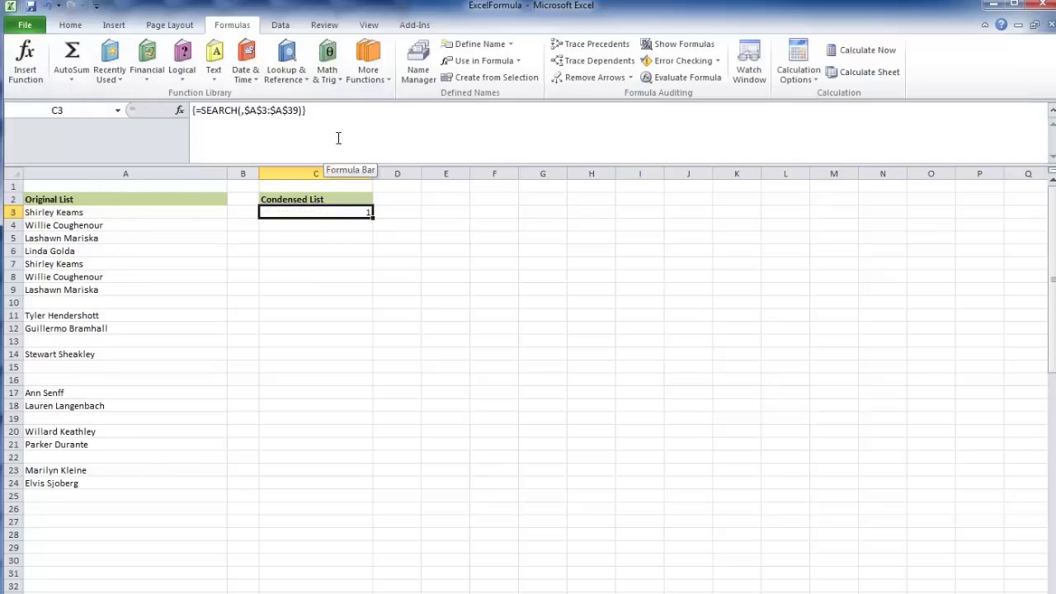
Wrap the SEARCH expression in C3 in IFERROR with 2^32 as the value for errors.
click(199, 109)
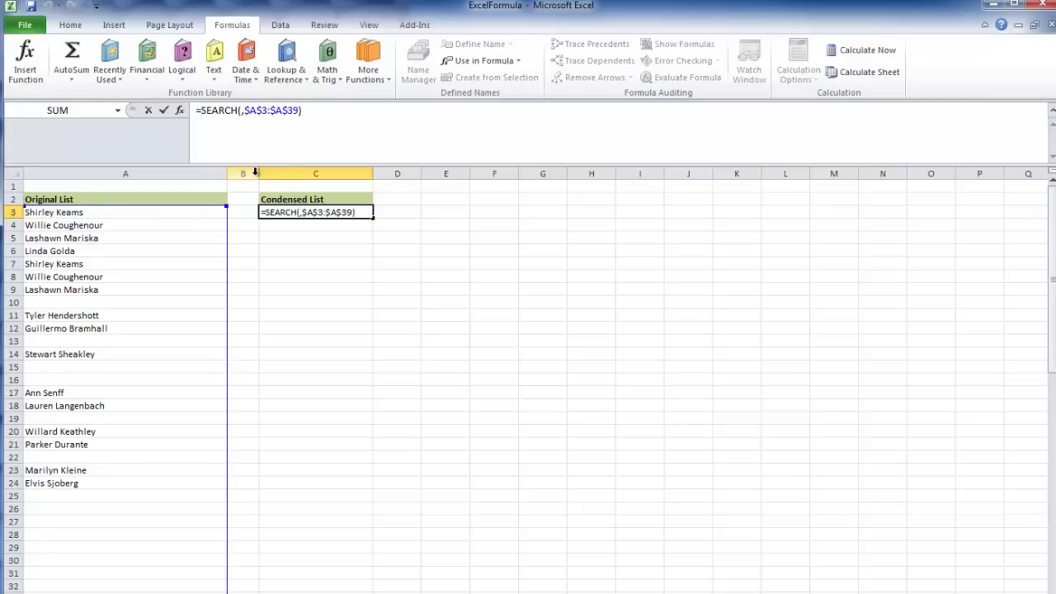
text(IFERROR()
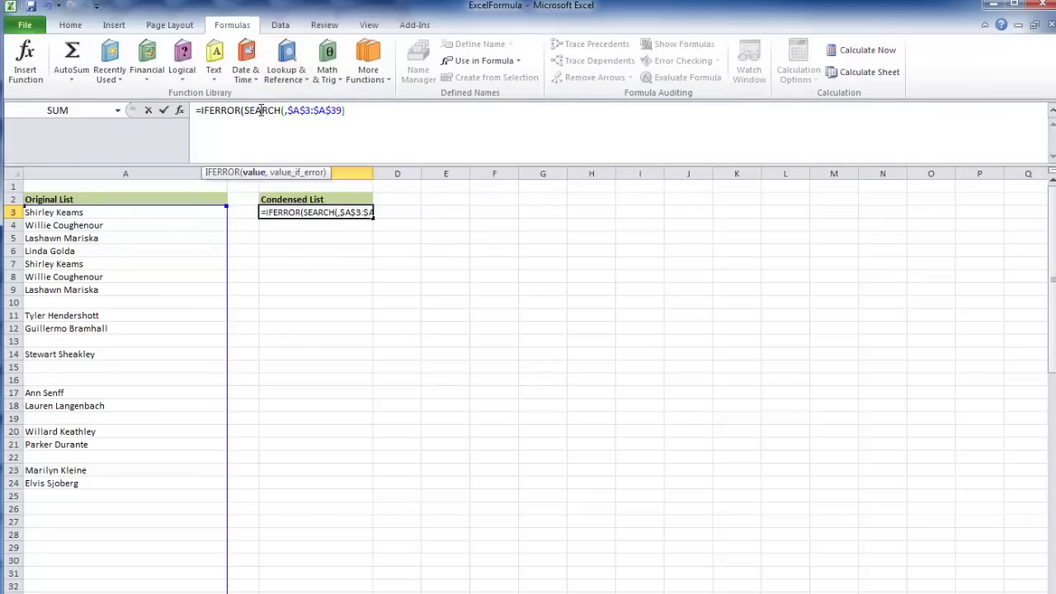
click(374, 107)
text(,)
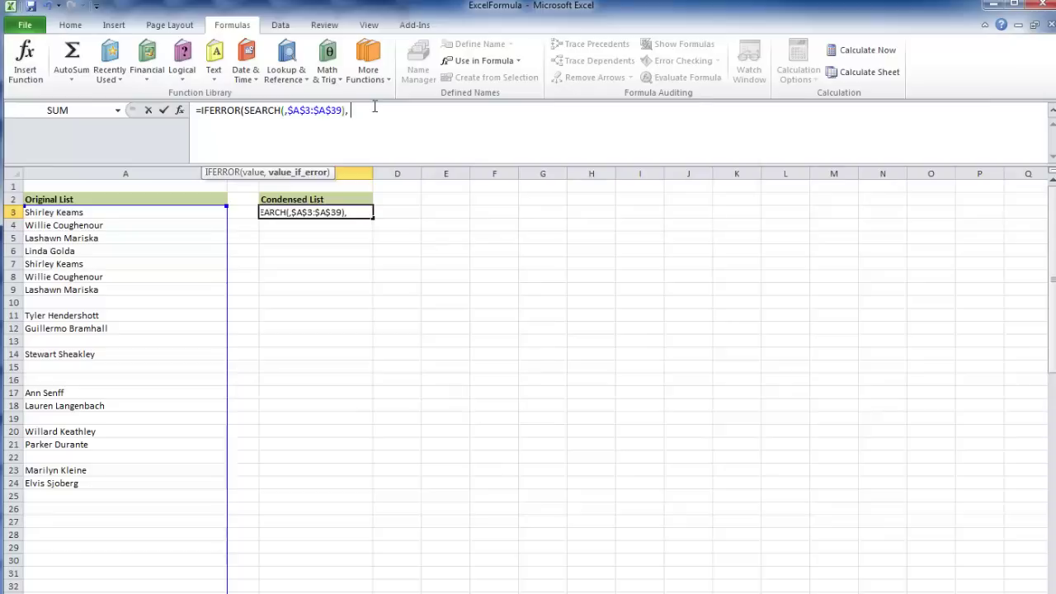
text( 2^32))
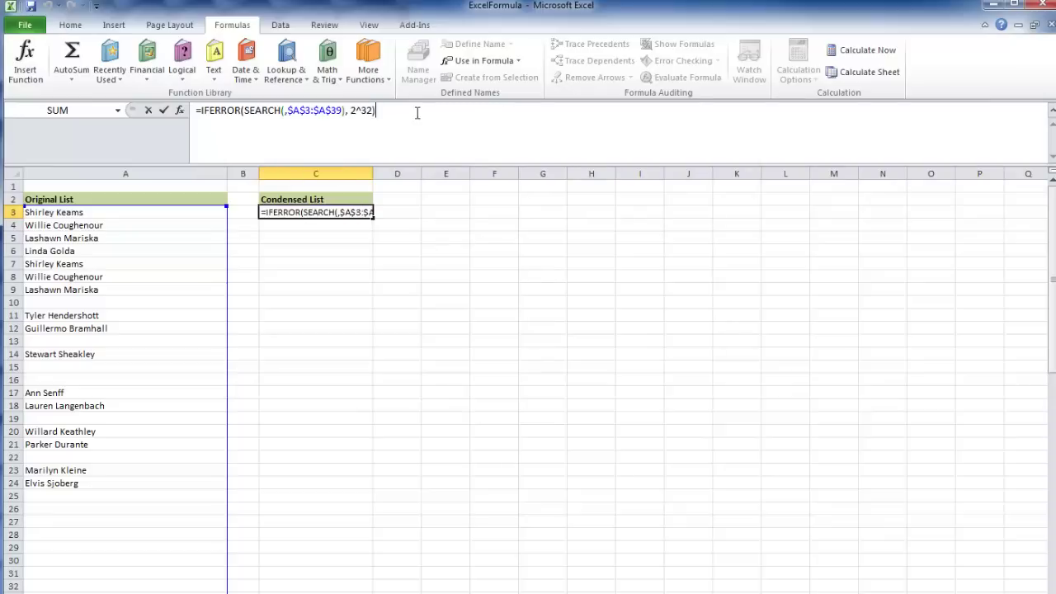
Evaluate the IFERROR expression in C3 in place to examine the resulting array, and discard the evaluation.
drag(417, 113, 195, 111)
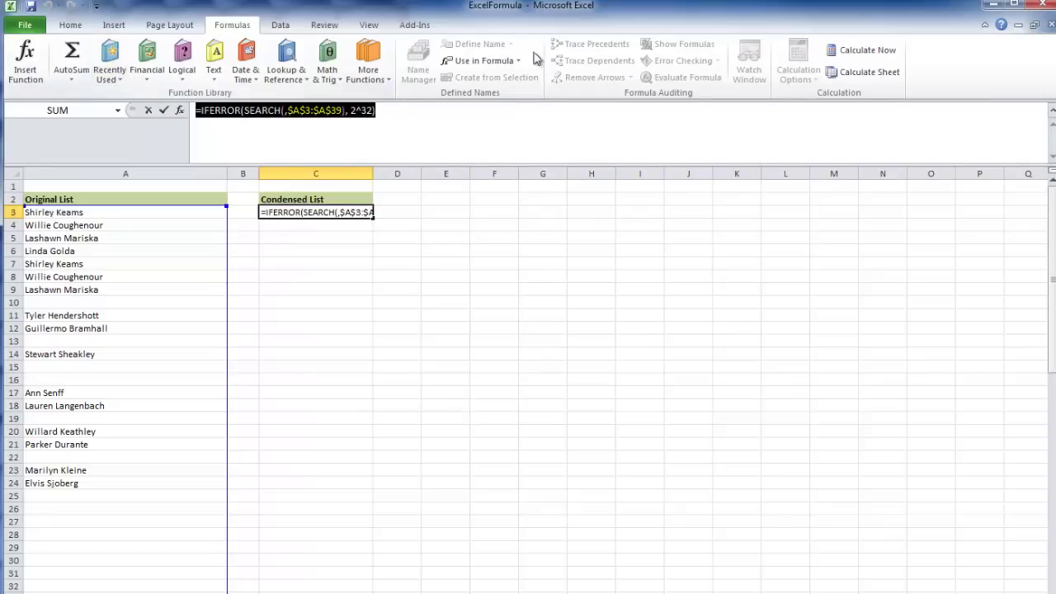
key(F9)
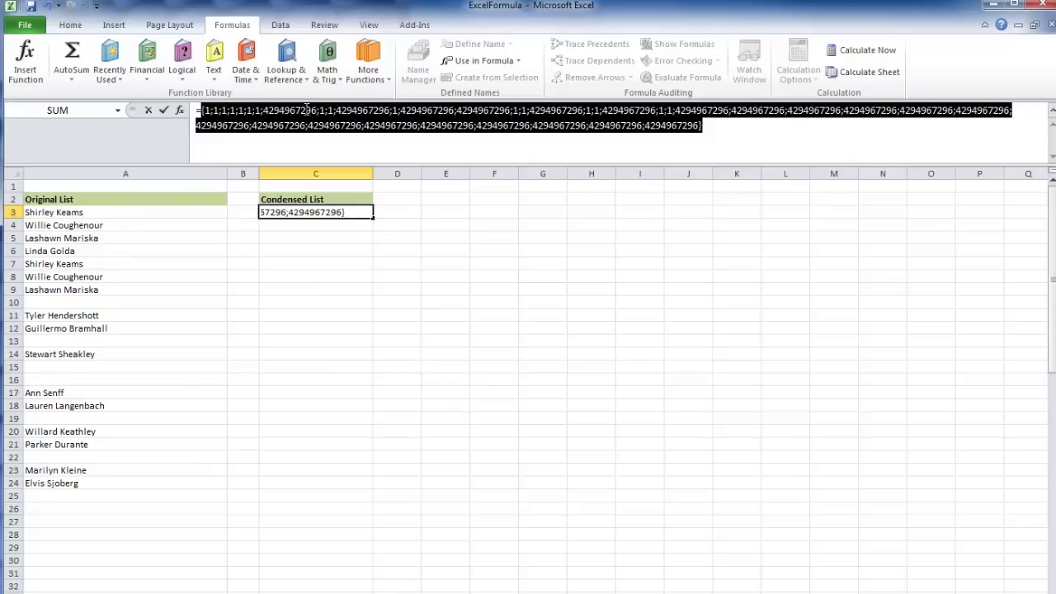
key(Escape)
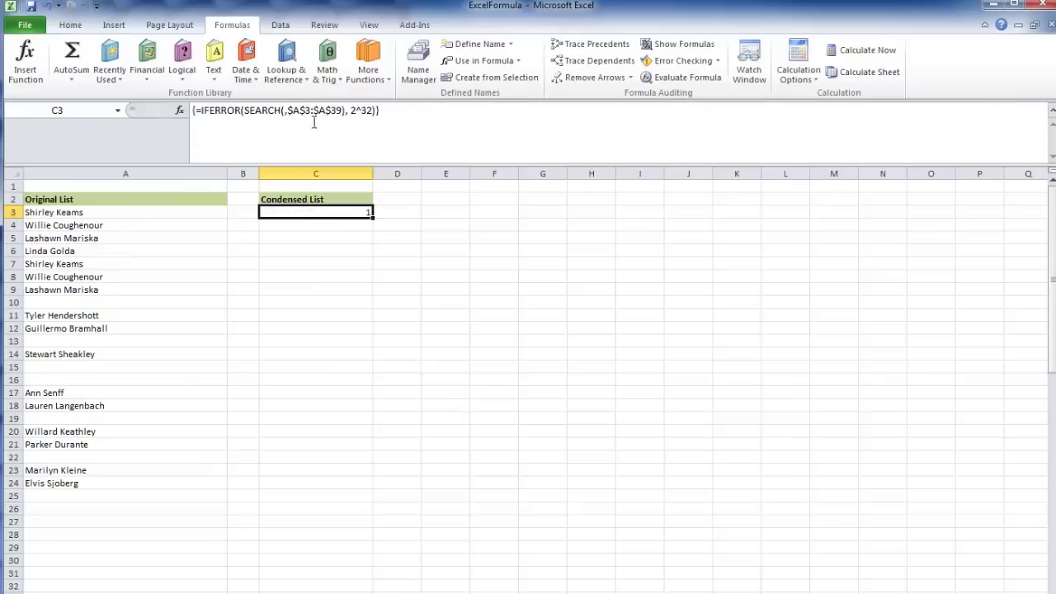
Append +ROW($A$3:$A$39)/1000 to the IFERROR expression in C3, using absolute references to the Original List.
click(404, 111)
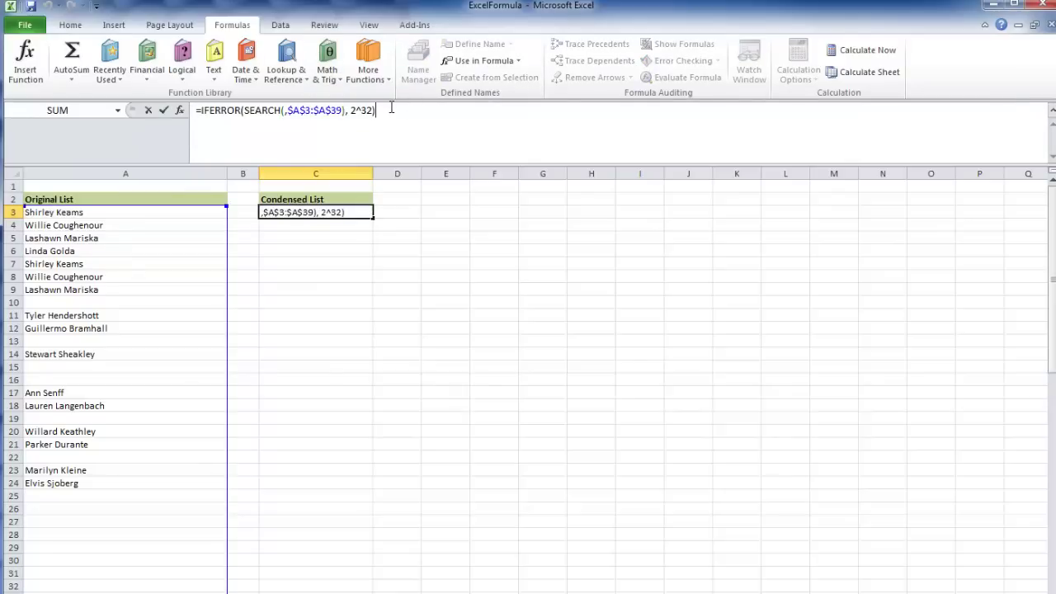
text(+row()
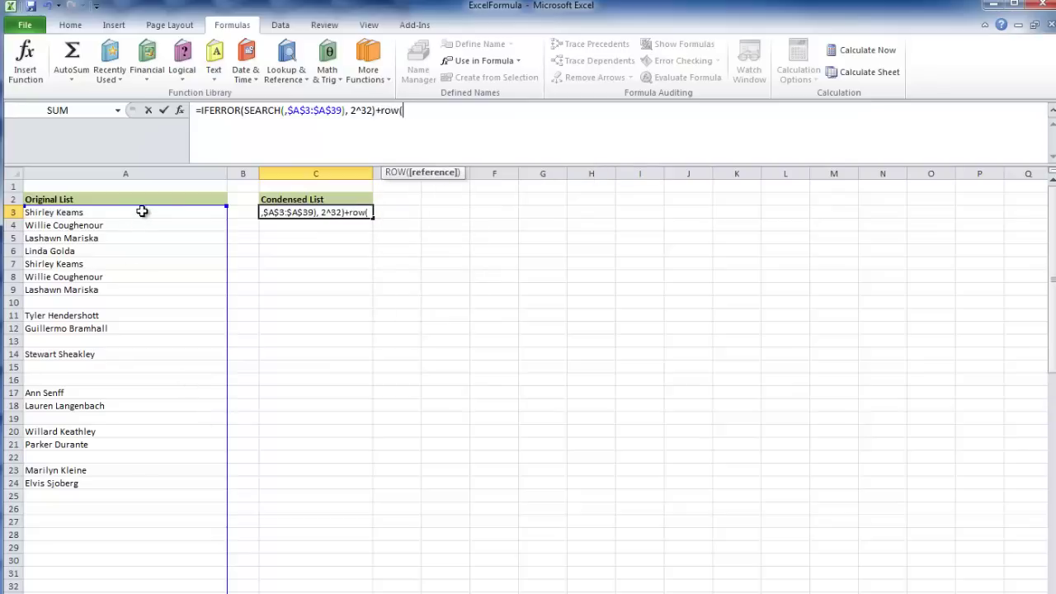
drag(141, 212, 133, 593)
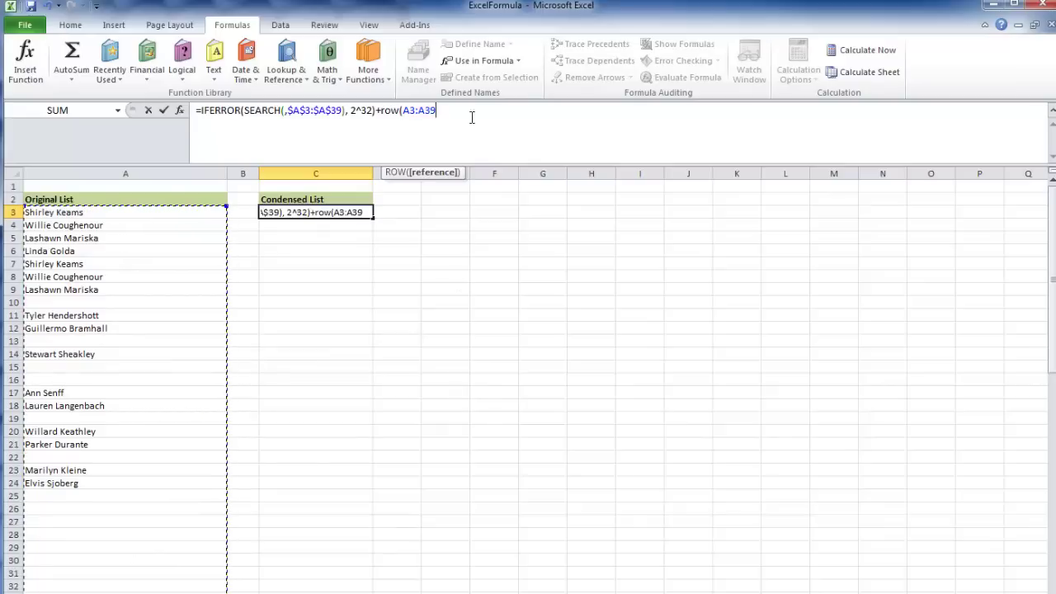
key(F4)
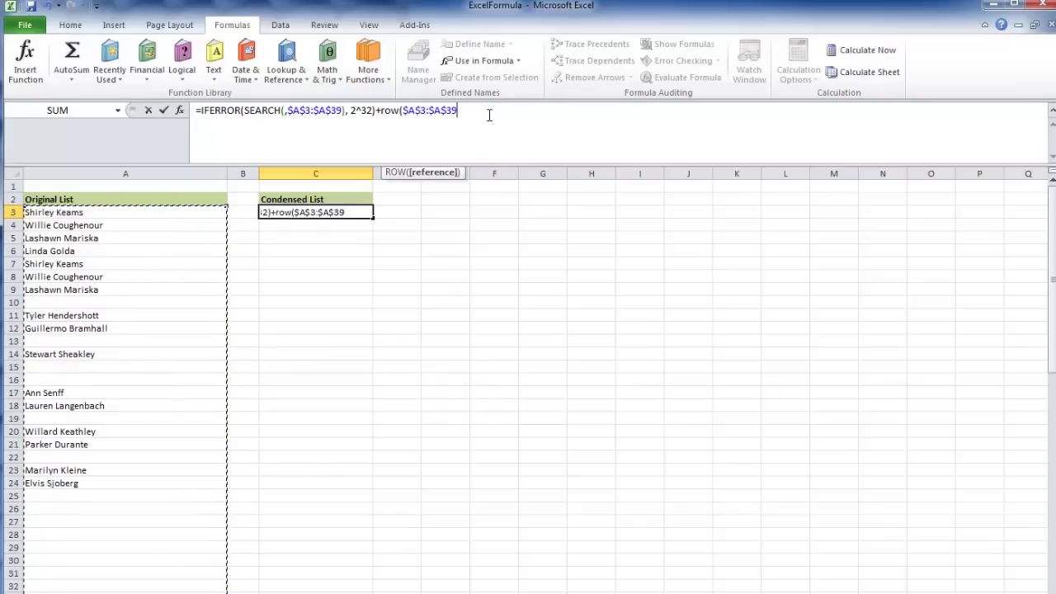
text())
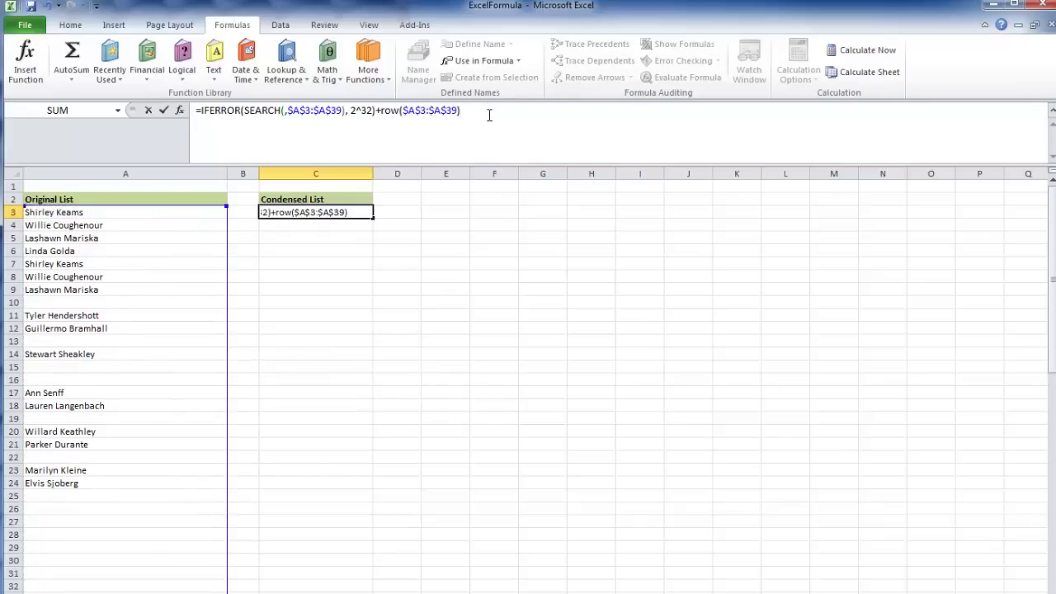
text(/1000))
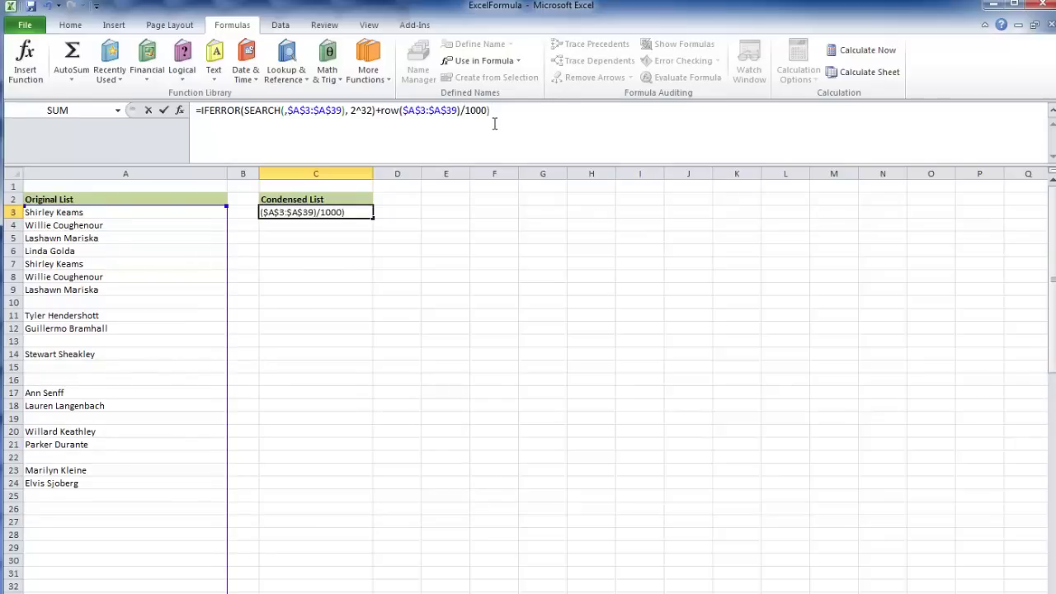
key(BackSpace)
Evaluate the IFERROR plus ROW expression in C3 in place to inspect its array, and revert the evaluation.
drag(495, 111, 194, 109)
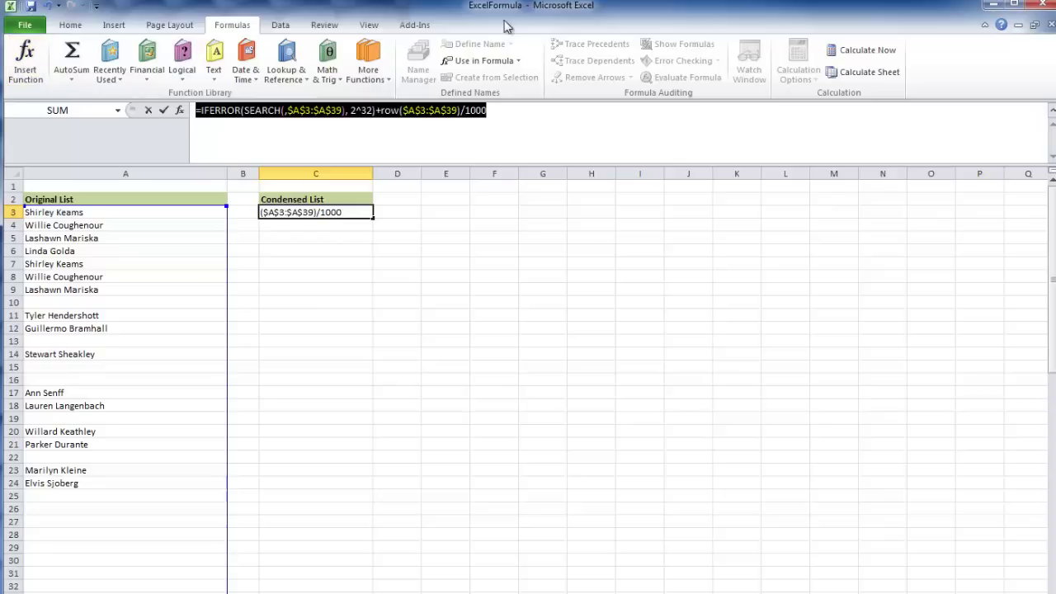
key(F9)
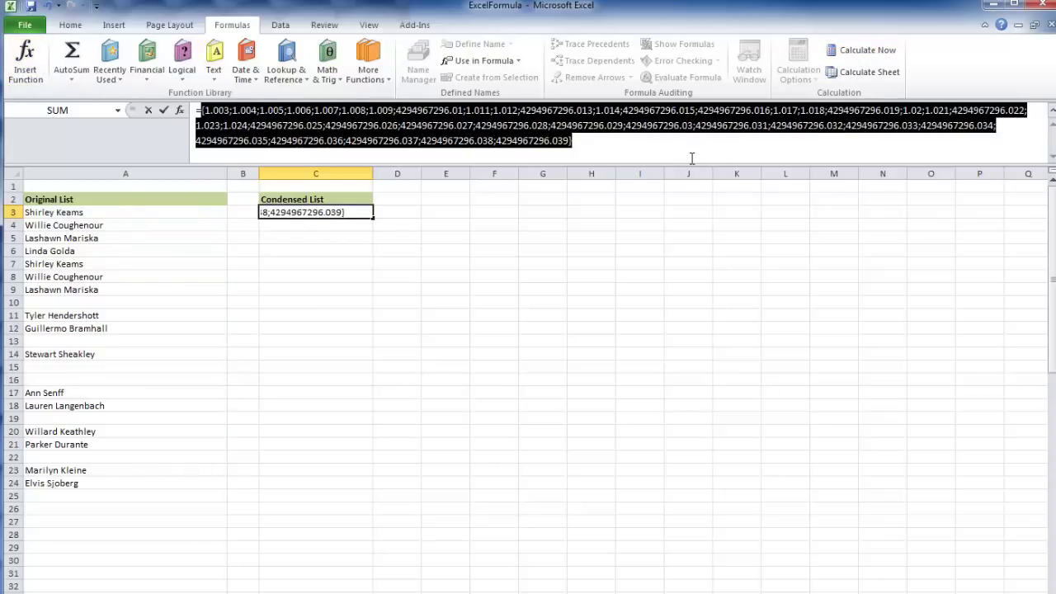
key(ctrl+z)
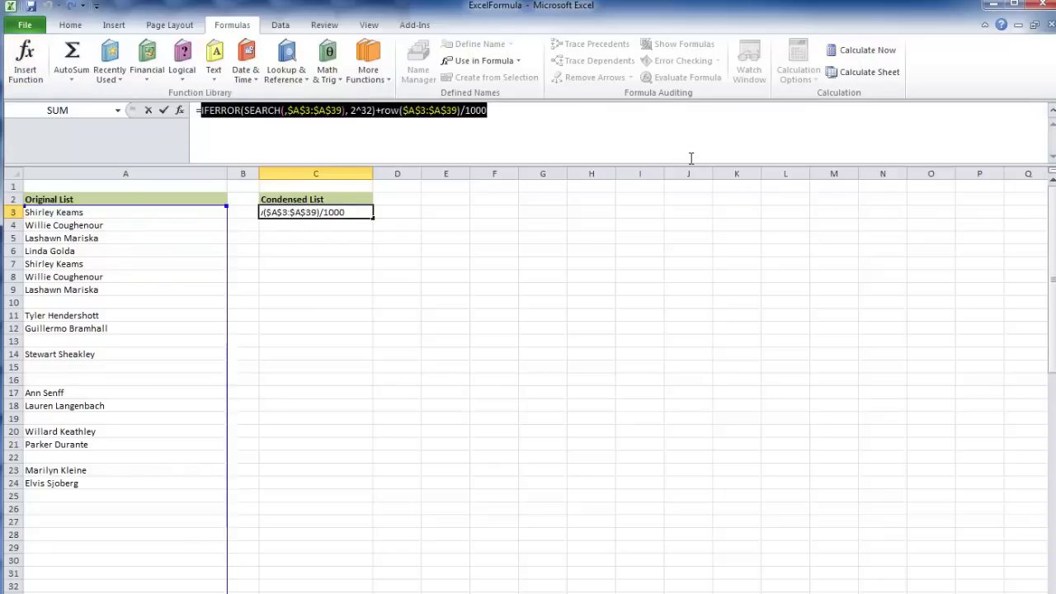
Wrap the expression in C3 in SMALL, with ROWS(C3:C3) as the k argument.
click(202, 110)
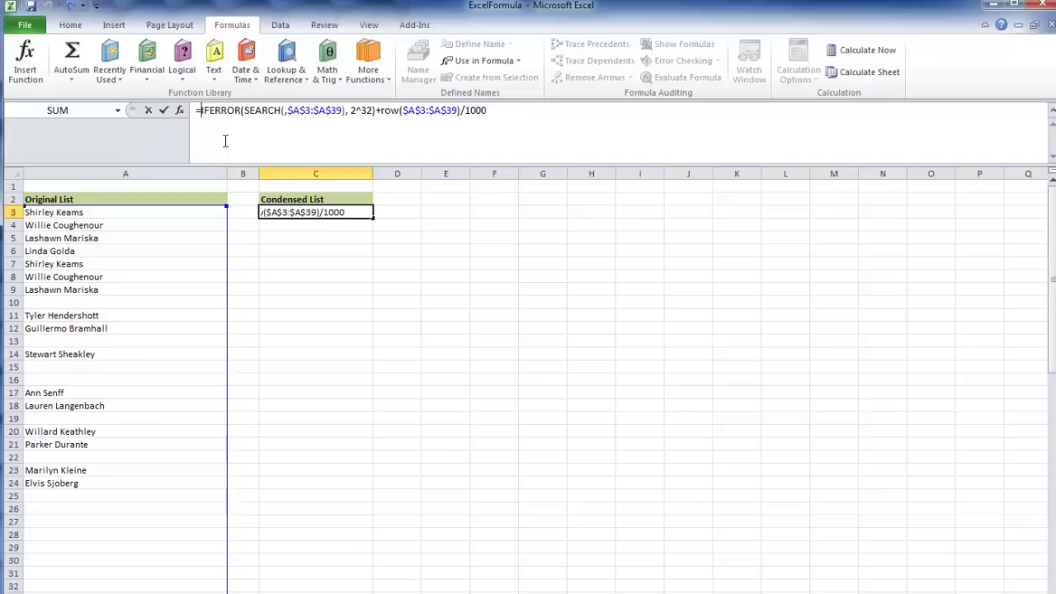
text(small)
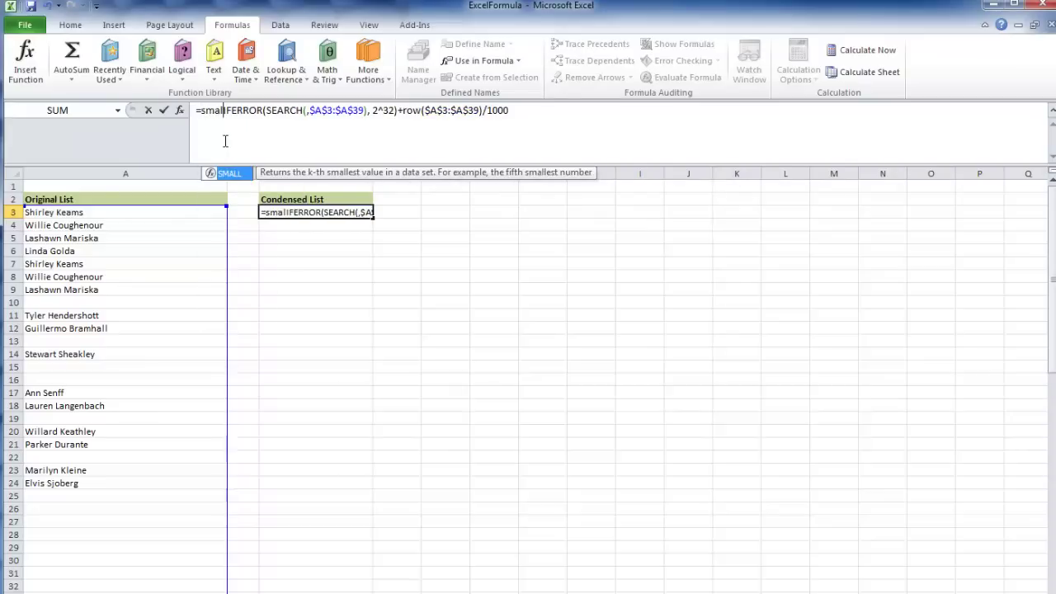
key(Tab)
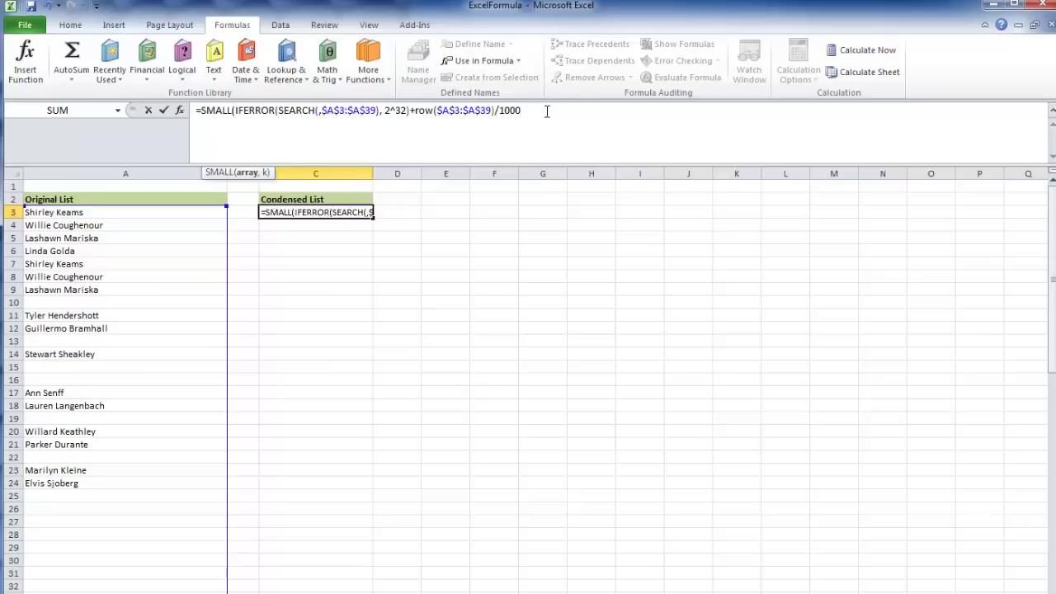
text(, rows()
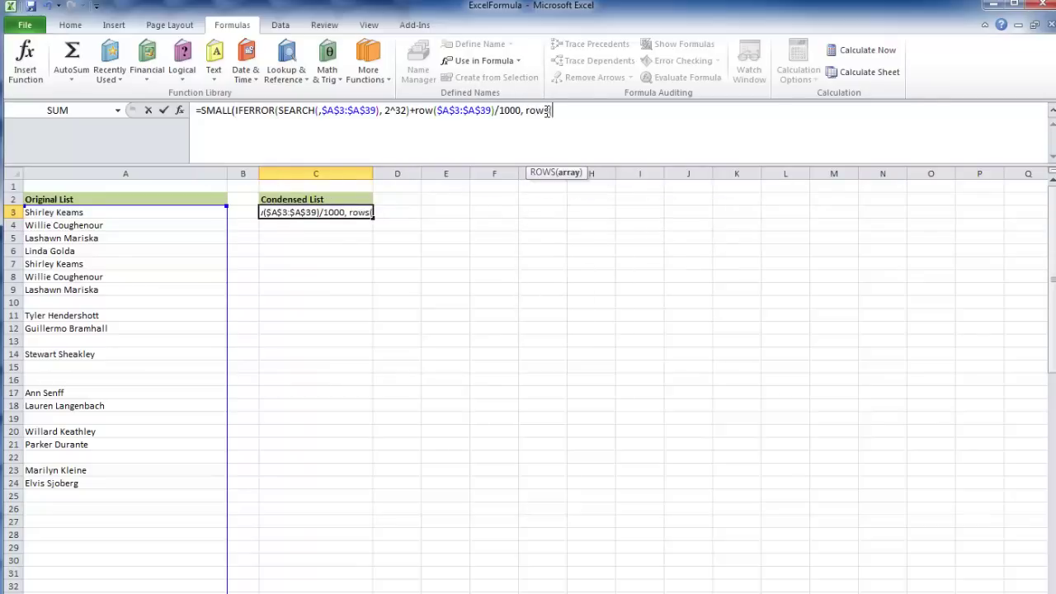
text(c3:c3)
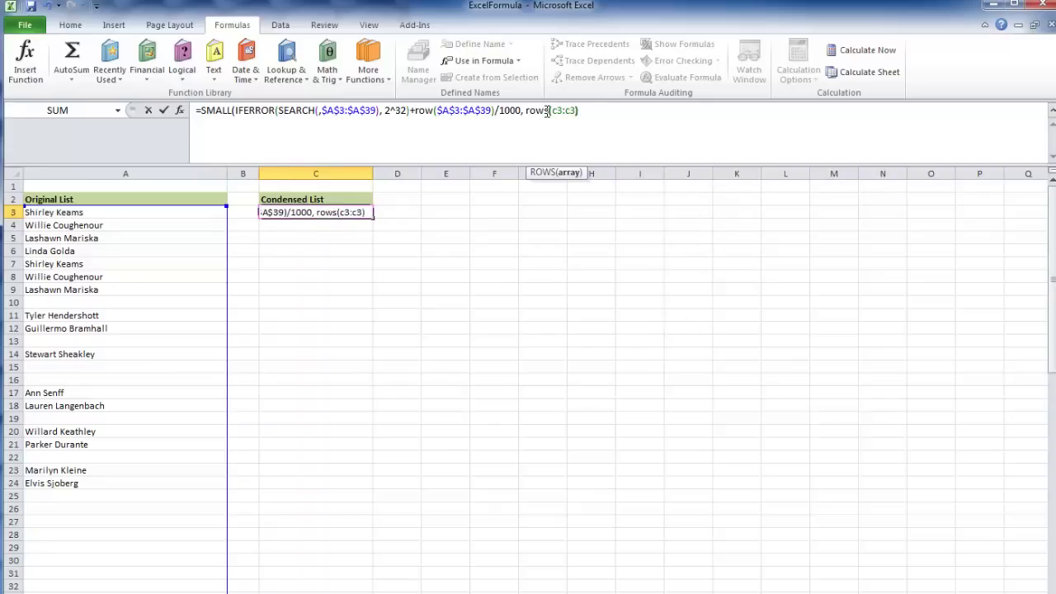
text())
Make the first reference in ROWS absolute as $C$3:C3, close the SMALL function and enter the formula.
click(552, 109)
key(shift+Right)
key(shift+Right)
key(F4)
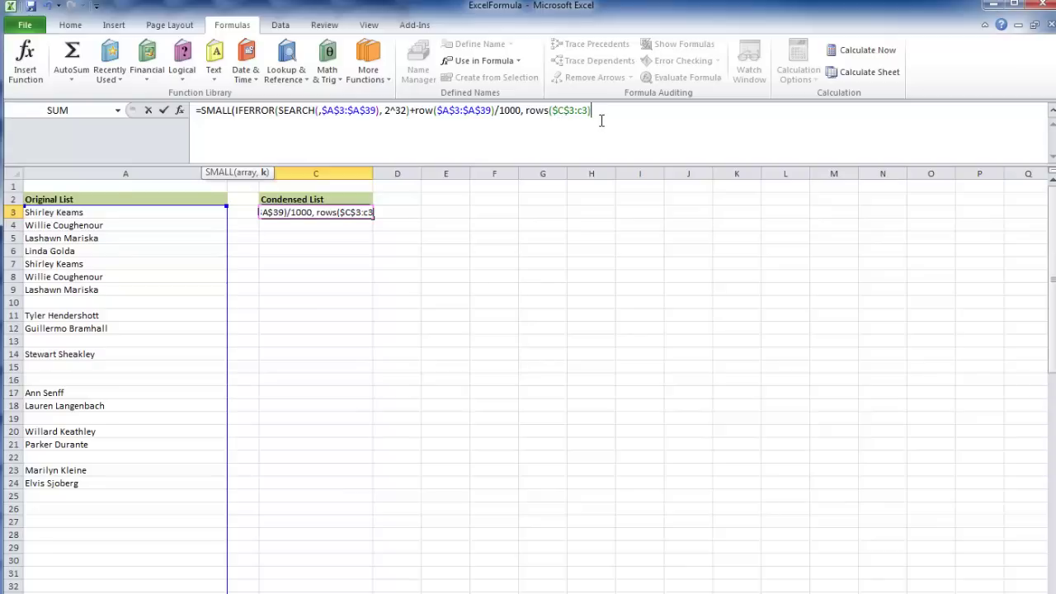
text())
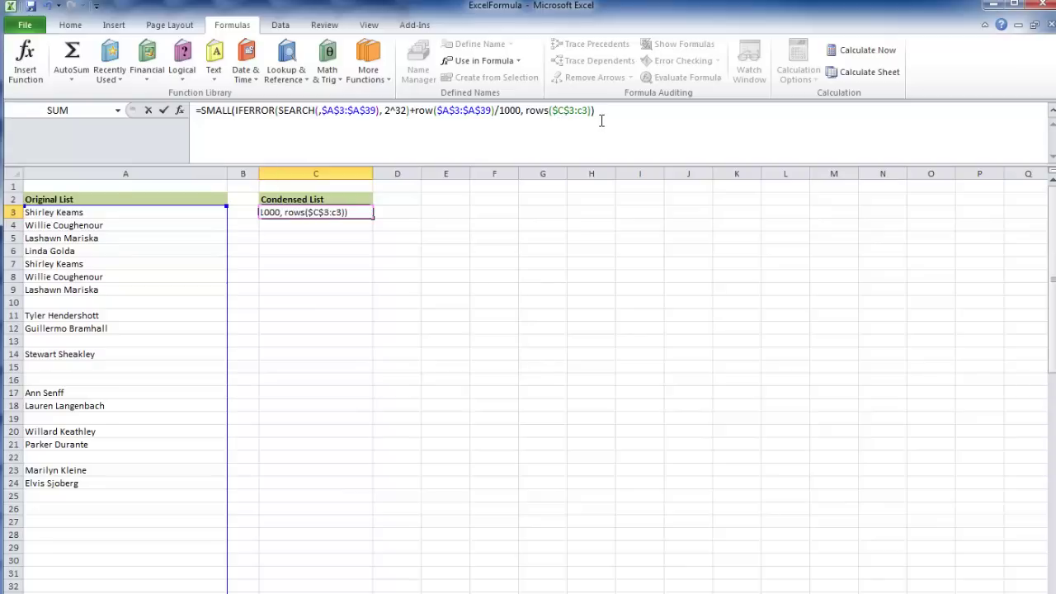
key(Return)
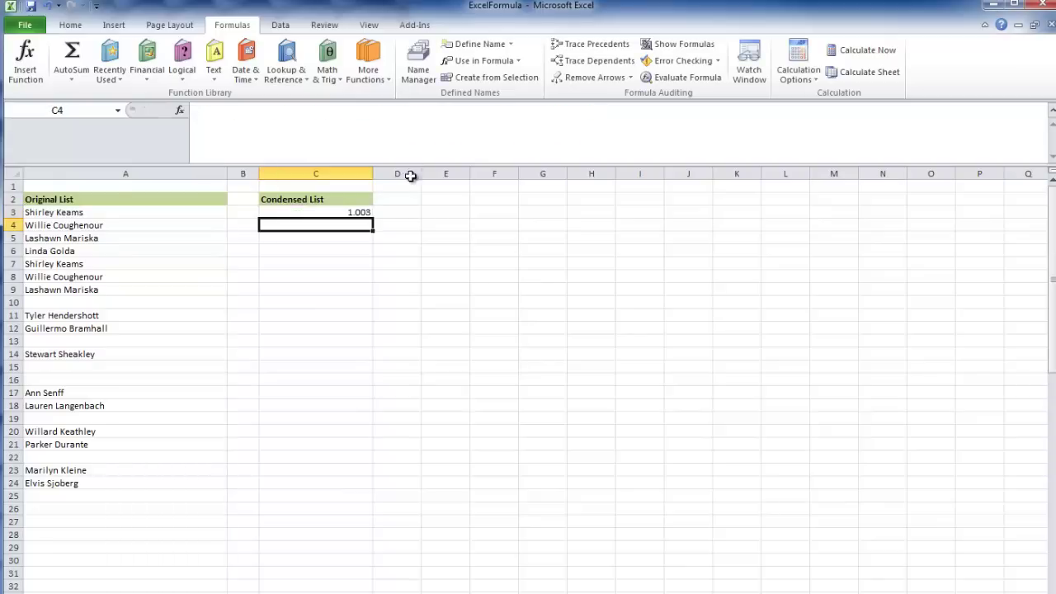
Re-enter the SMALL formula in C3 as an array formula and fill it down to C12.
click(363, 211)
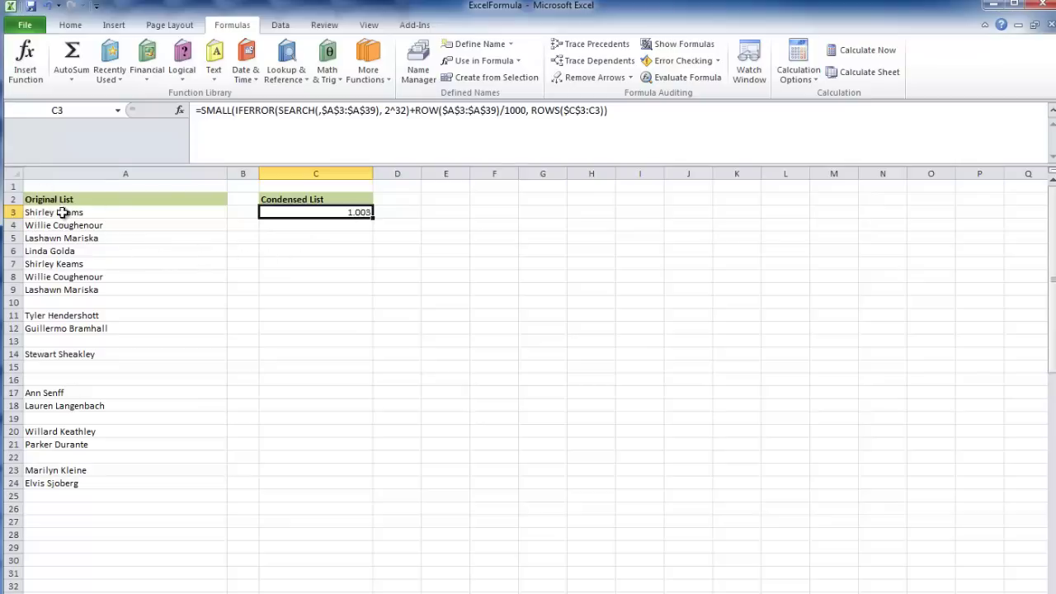
drag(341, 212, 346, 328)
key(F2)
key(ctrl+shift+Return)
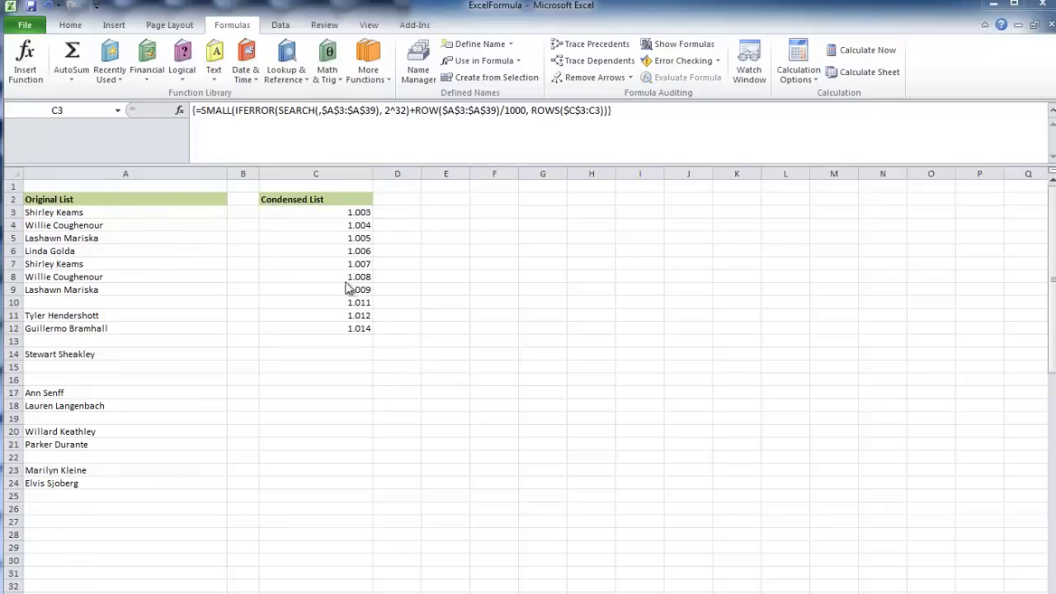
click(357, 213)
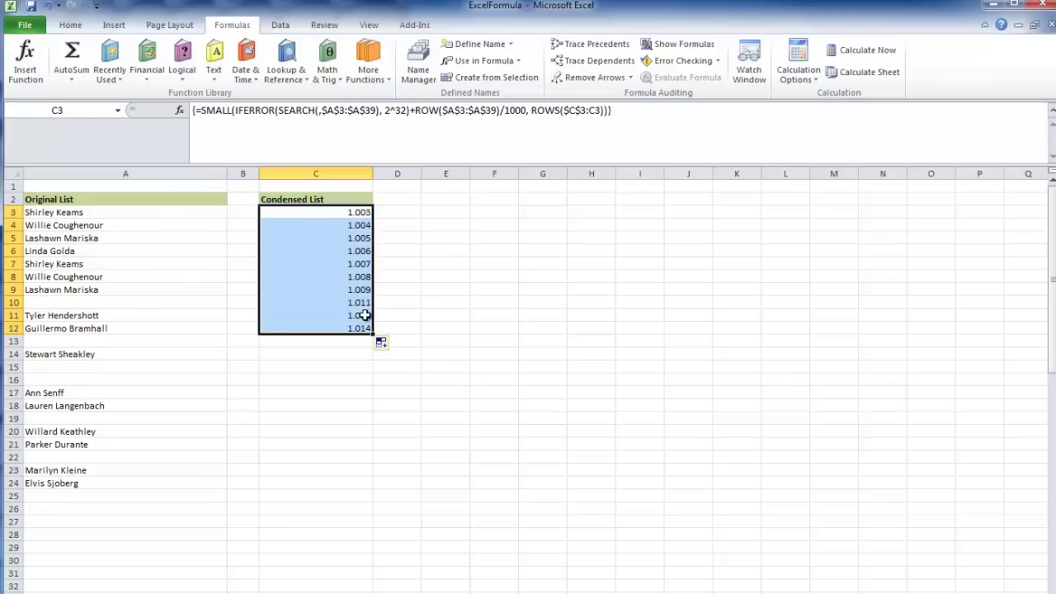
Wrap SMALL in C3 in MATCH, with a copy of its array expression as lookup array and match type 0, and array-enter it down to C16.
click(495, 123)
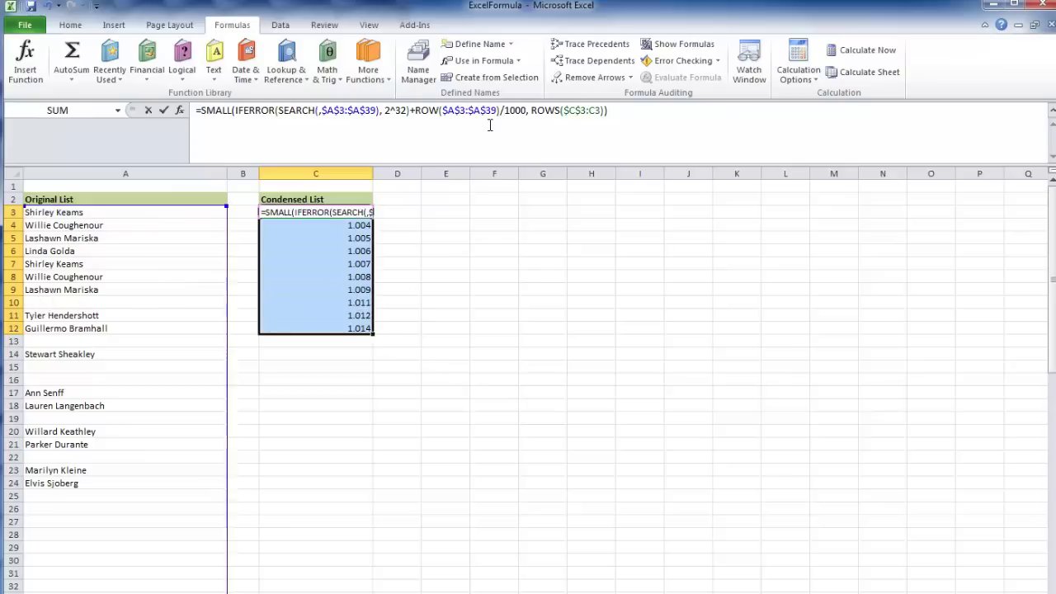
click(197, 110)
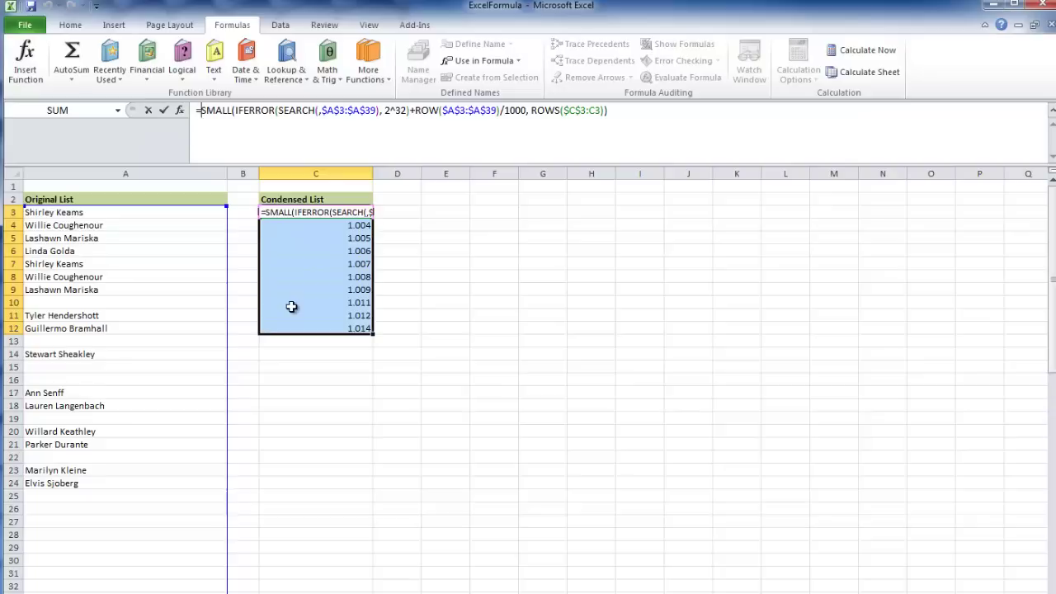
text(MATCH()
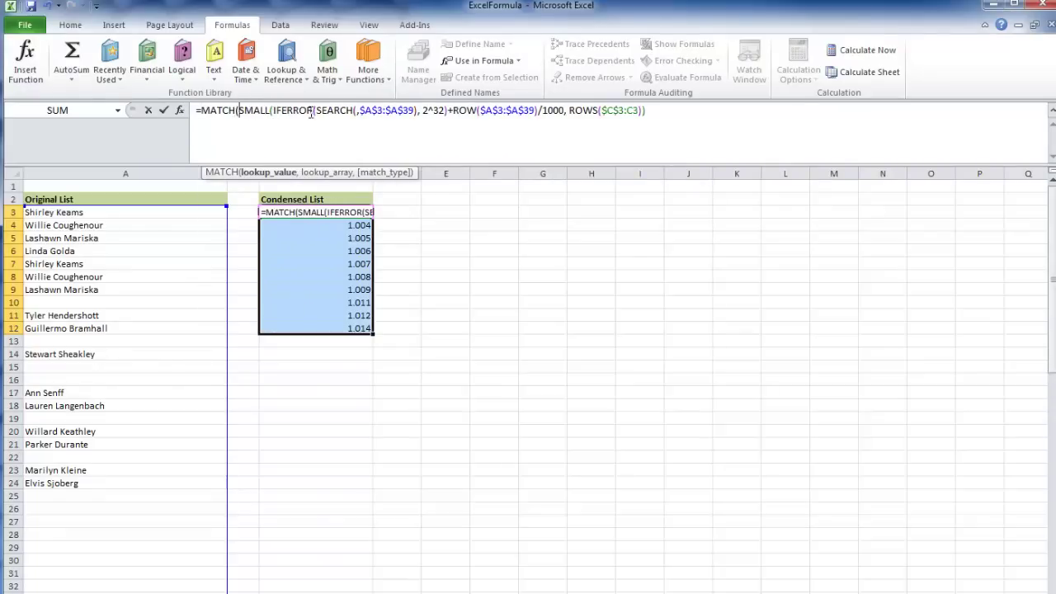
drag(273, 111, 563, 114)
key(ctrl+c)
click(666, 112)
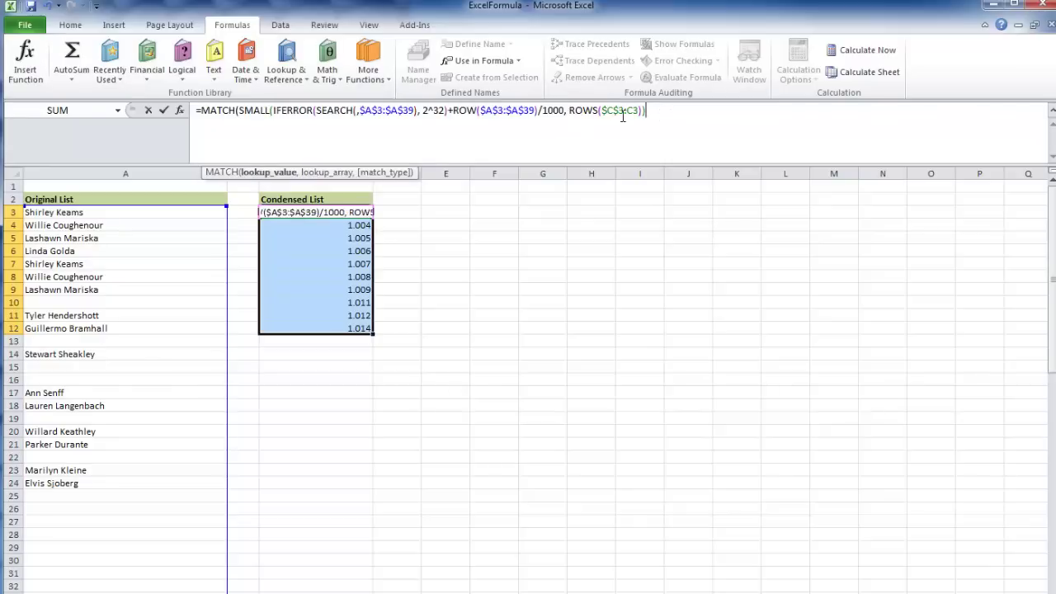
text(,)
key(ctrl+v)
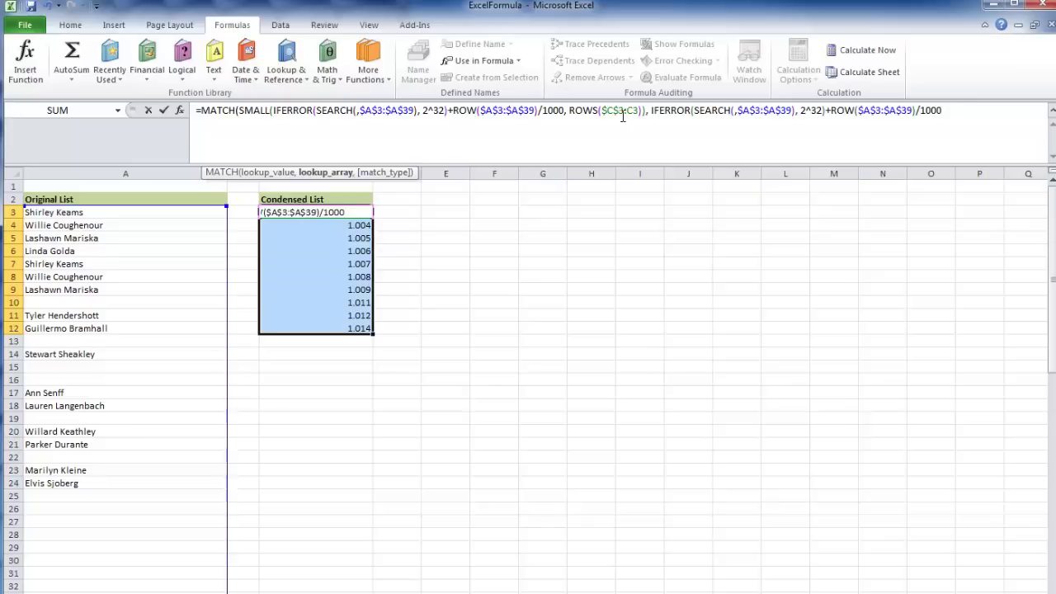
text(, )
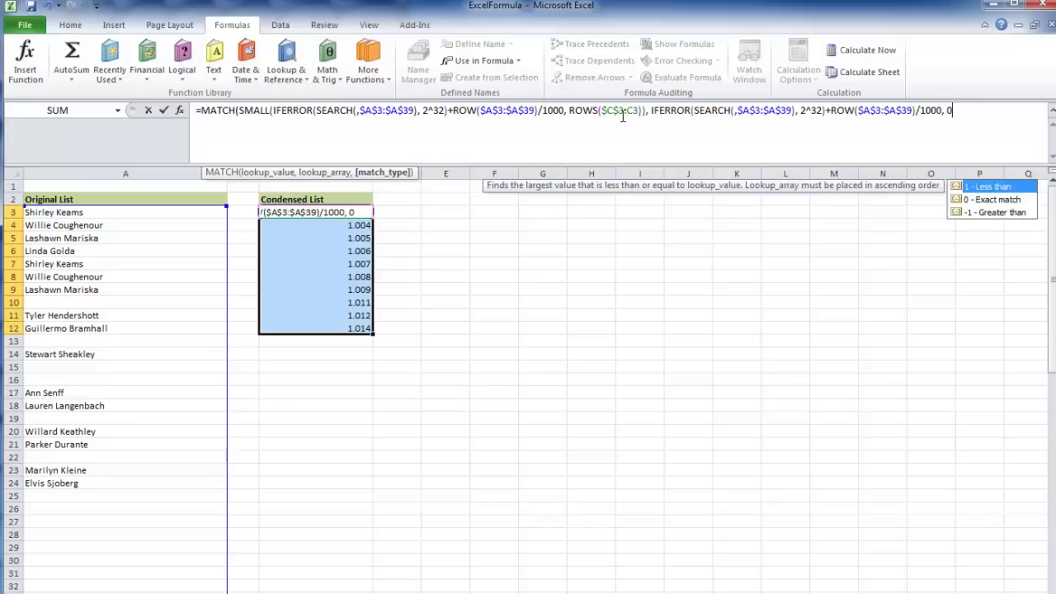
text(0))
key(ctrl+shift+Return)
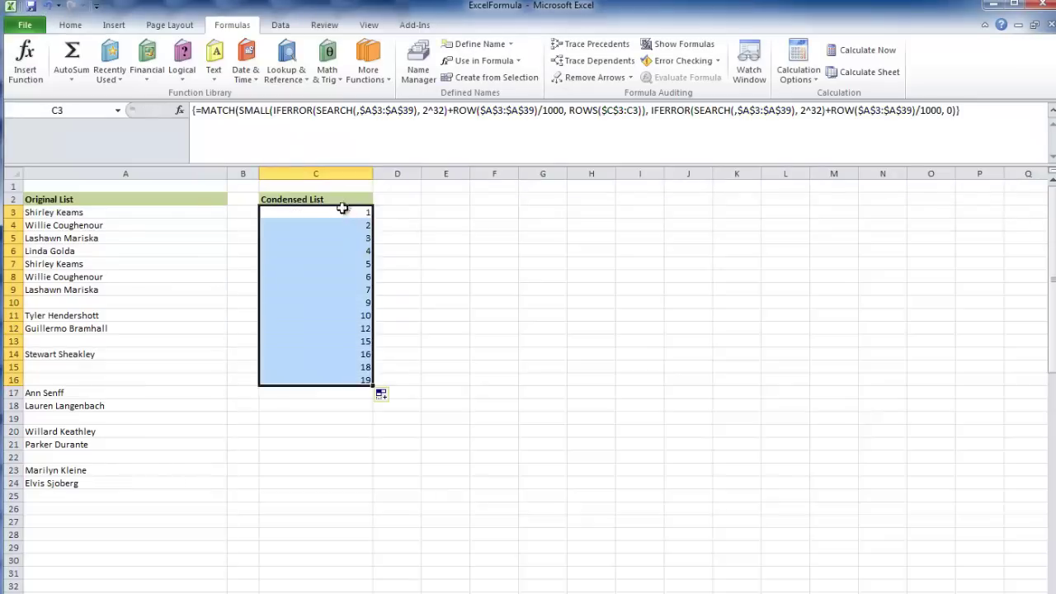
Wrap the MATCH formula in C3 in INDEX with $A$3:$A$39 as the array, and enter it as an array formula.
click(349, 212)
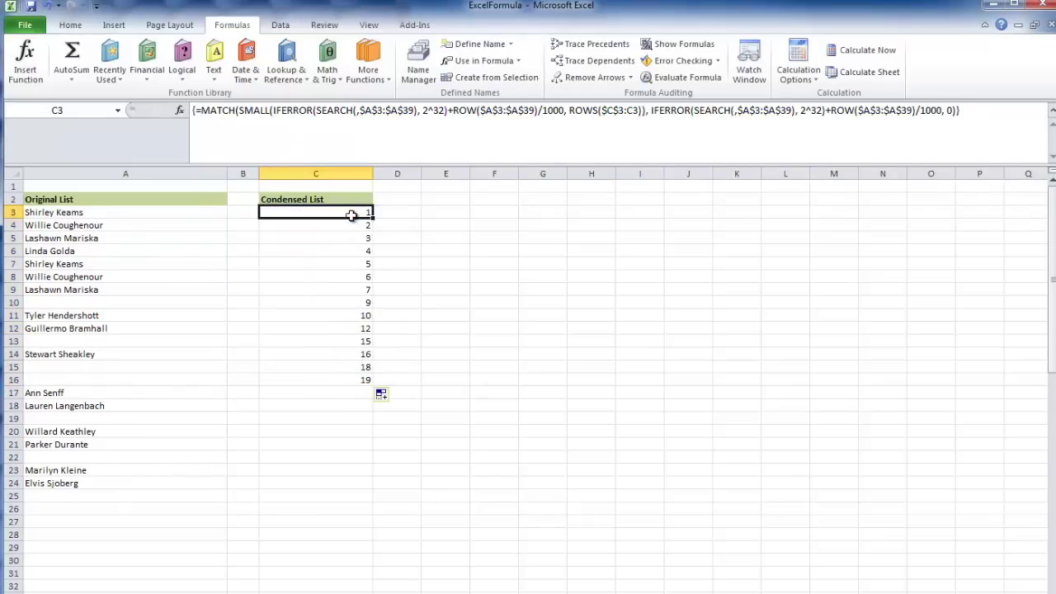
click(195, 110)
click(198, 113)
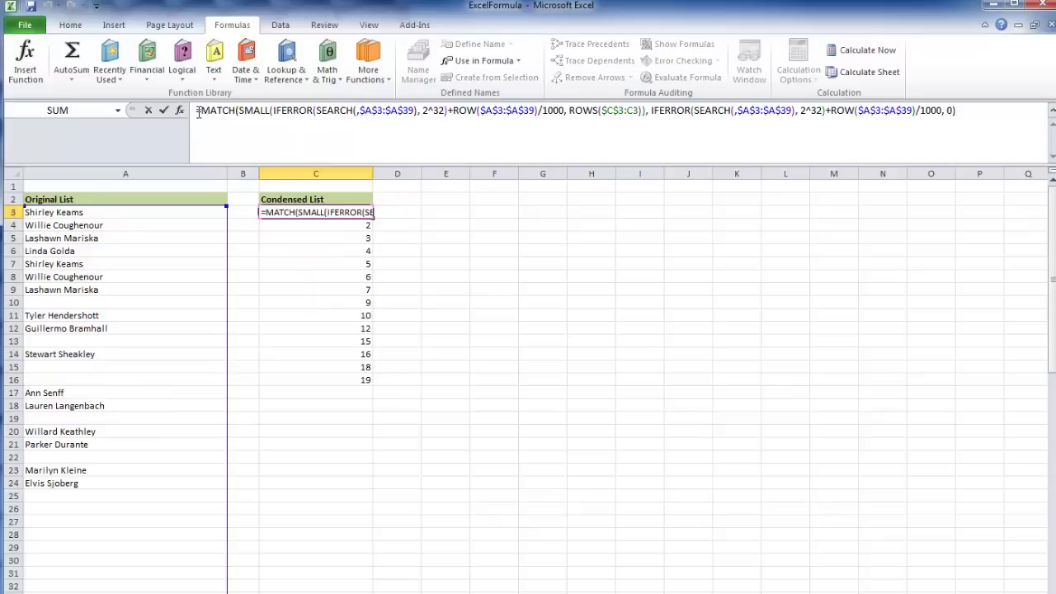
text(INDEX()
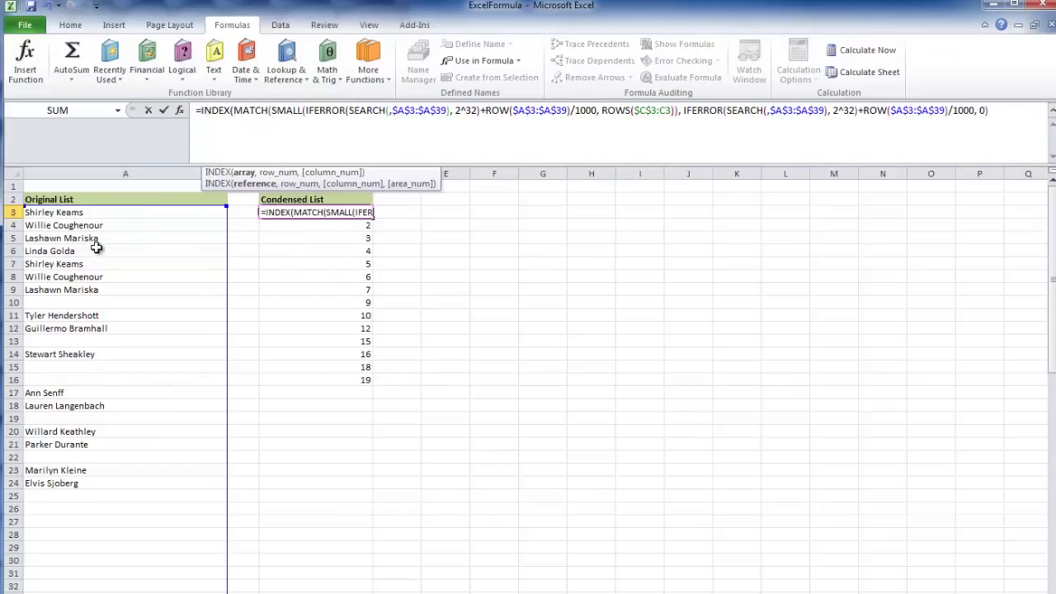
drag(107, 212, 124, 581)
drag(227, 561, 226, 593)
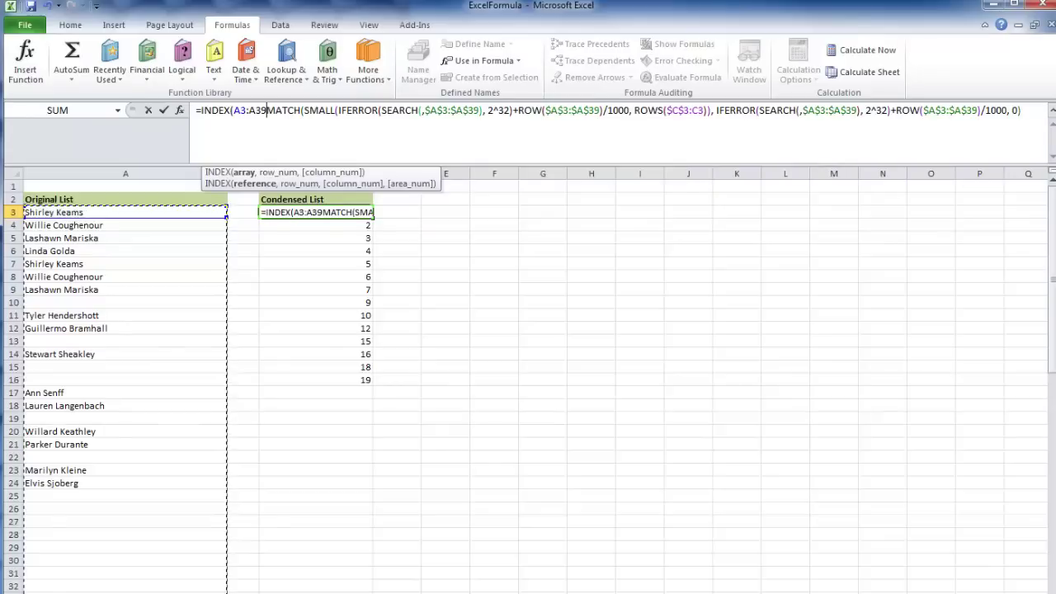
key(F4)
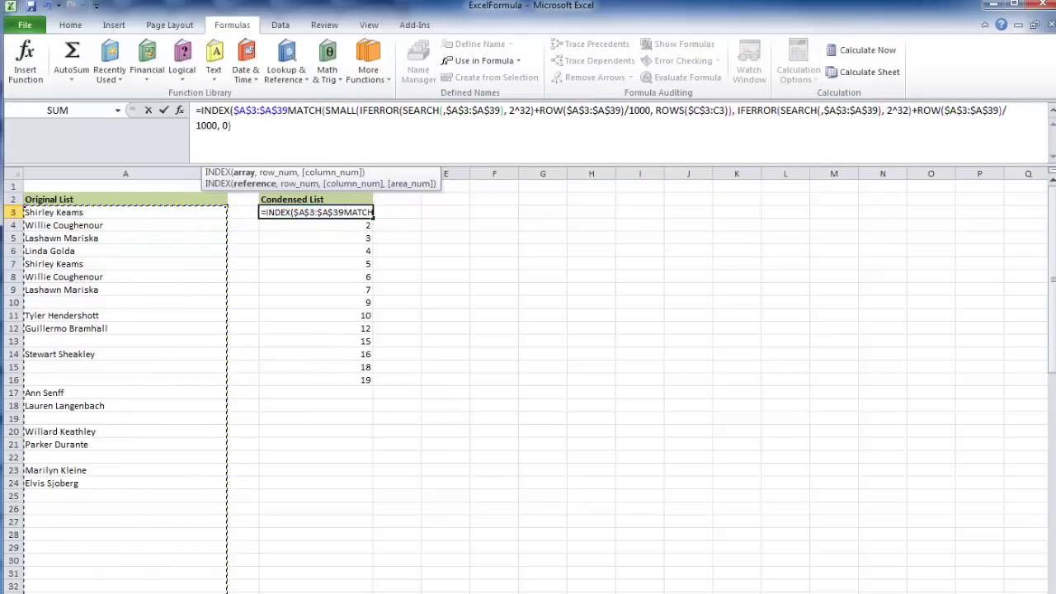
text(,)
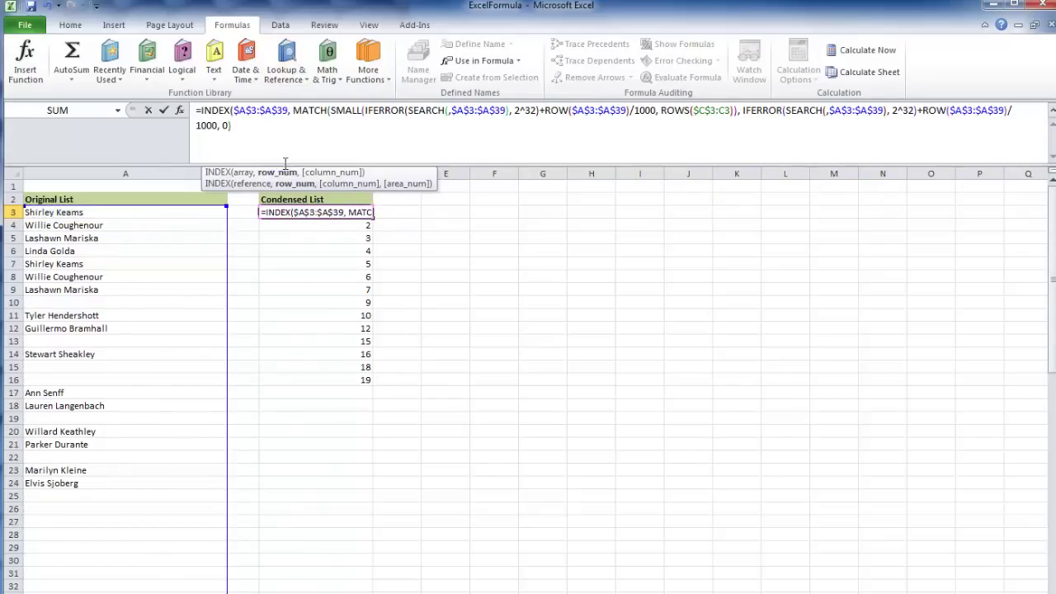
click(258, 128)
text())
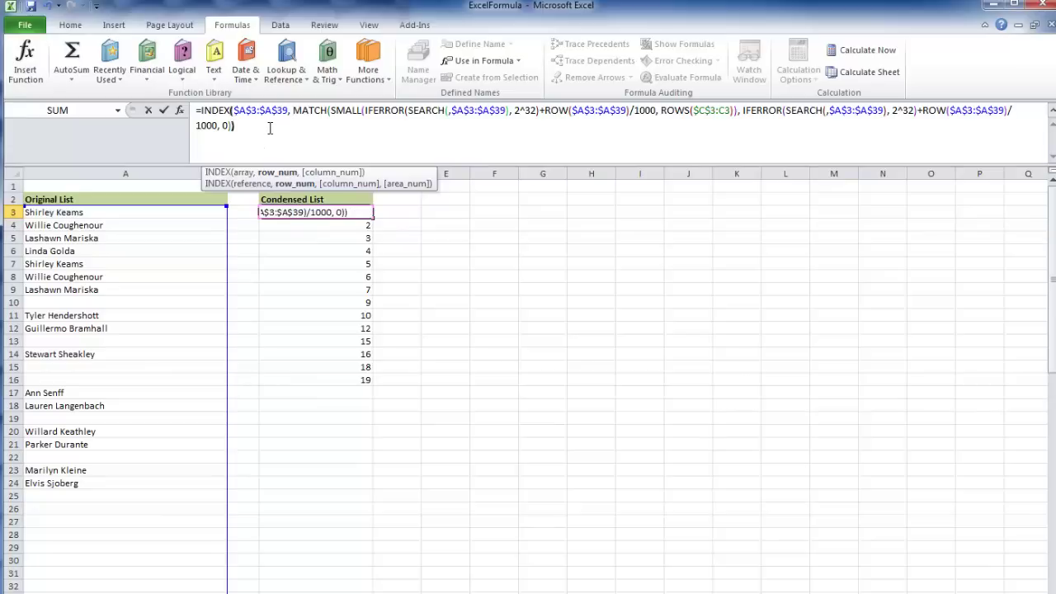
key(ctrl+shift+Return)
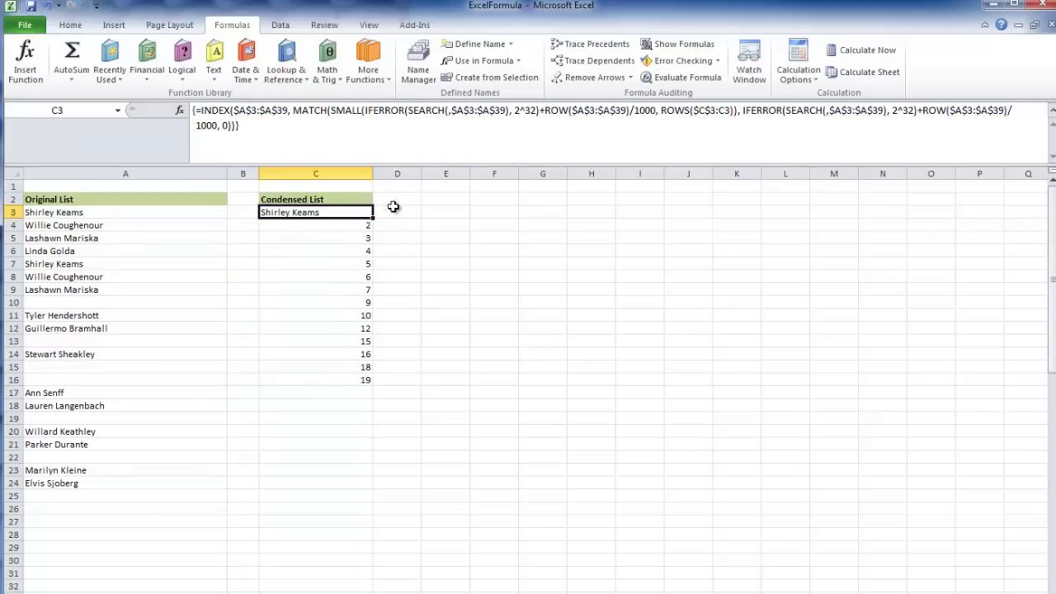
Fill the INDEX array formula from C3 down the Condensed List column to C33.
drag(376, 215, 377, 472)
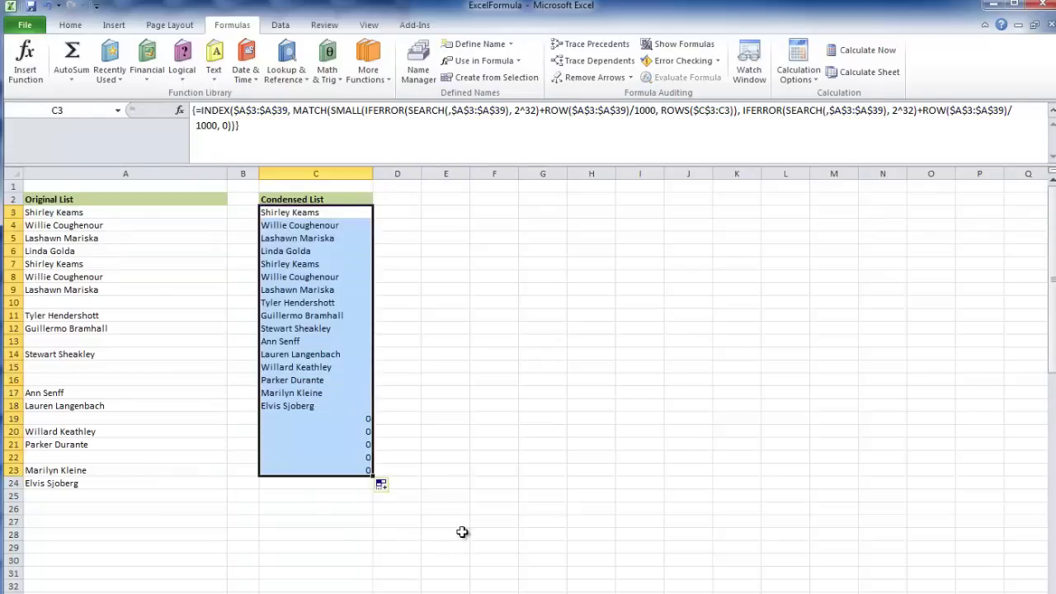
click(452, 361)
drag(338, 588, 334, 593)
scroll(384, 566, up, 13)
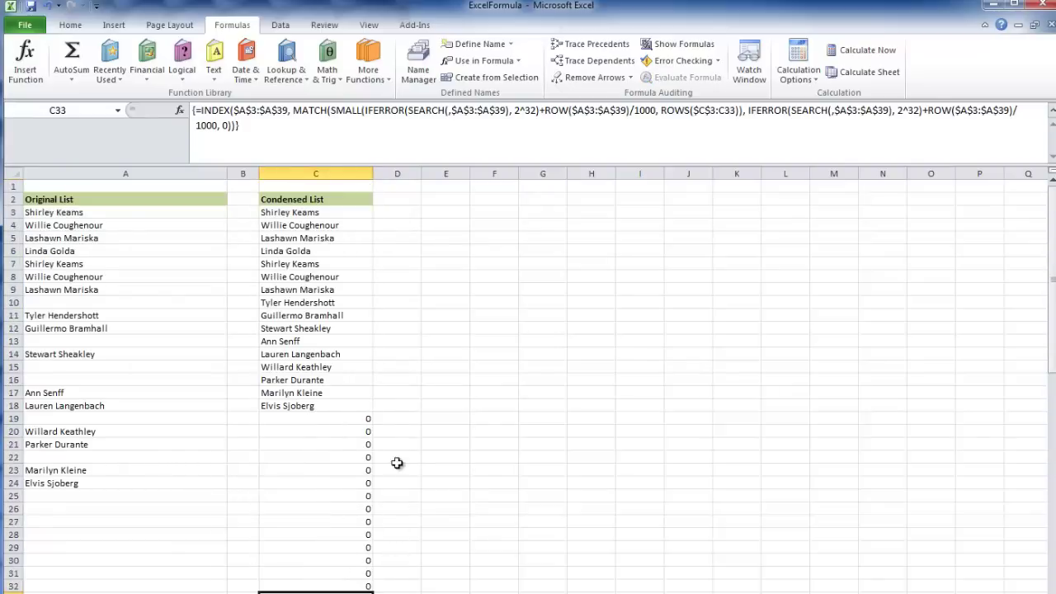
Examine the formula in C19 and the ROWS argument of the formula in C3, keeping it as an array formula.
click(317, 422)
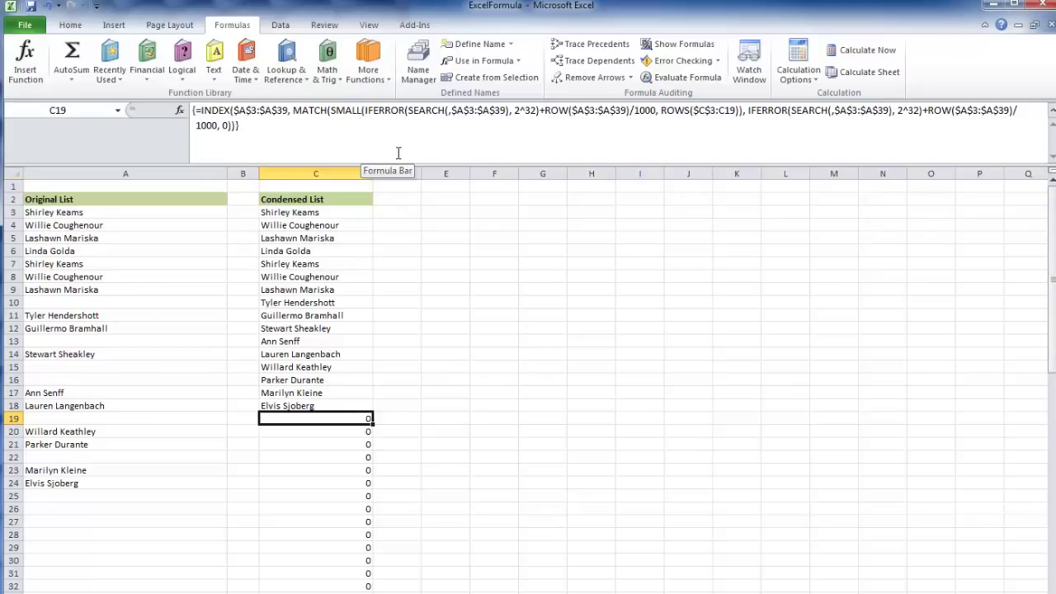
click(425, 213)
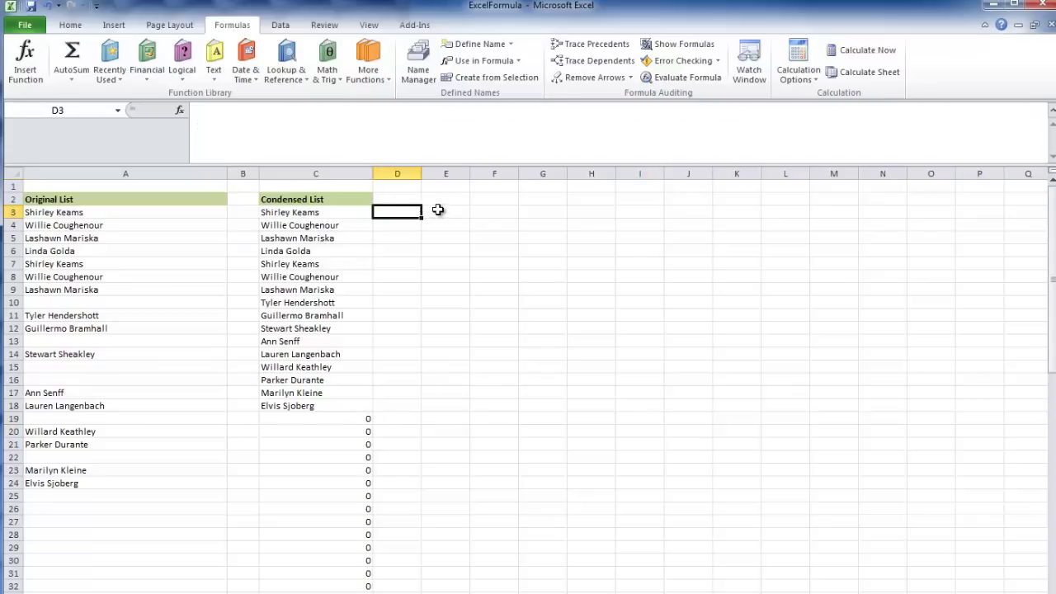
click(322, 217)
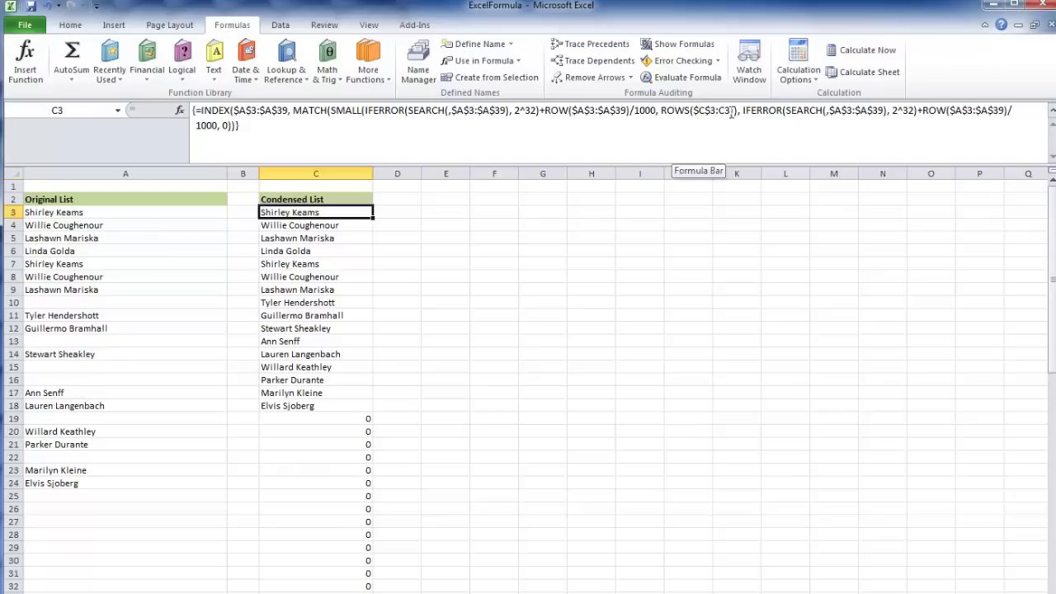
drag(732, 112, 667, 112)
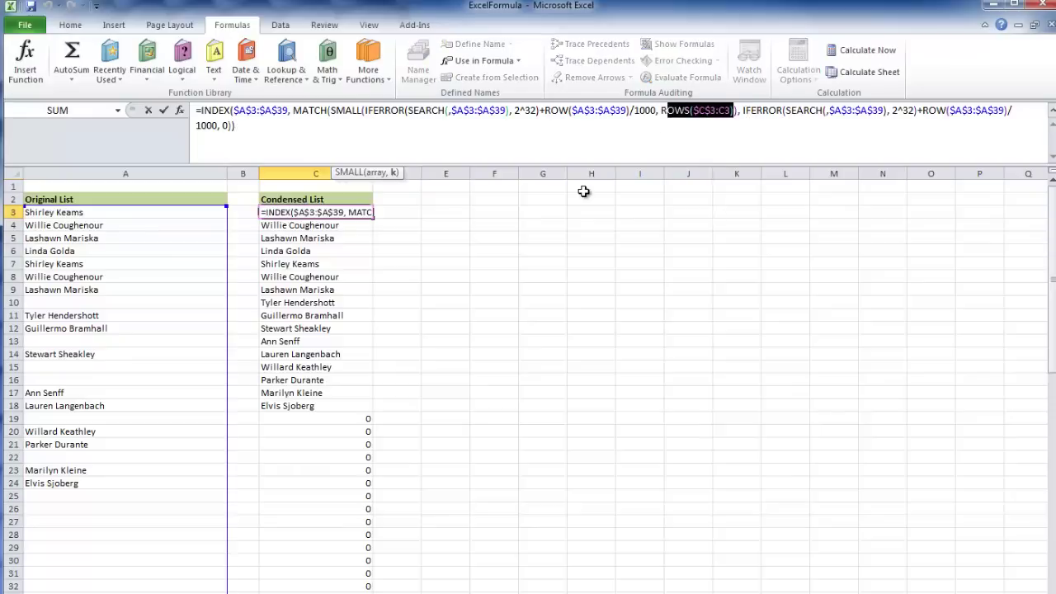
key(ctrl+shift+Return)
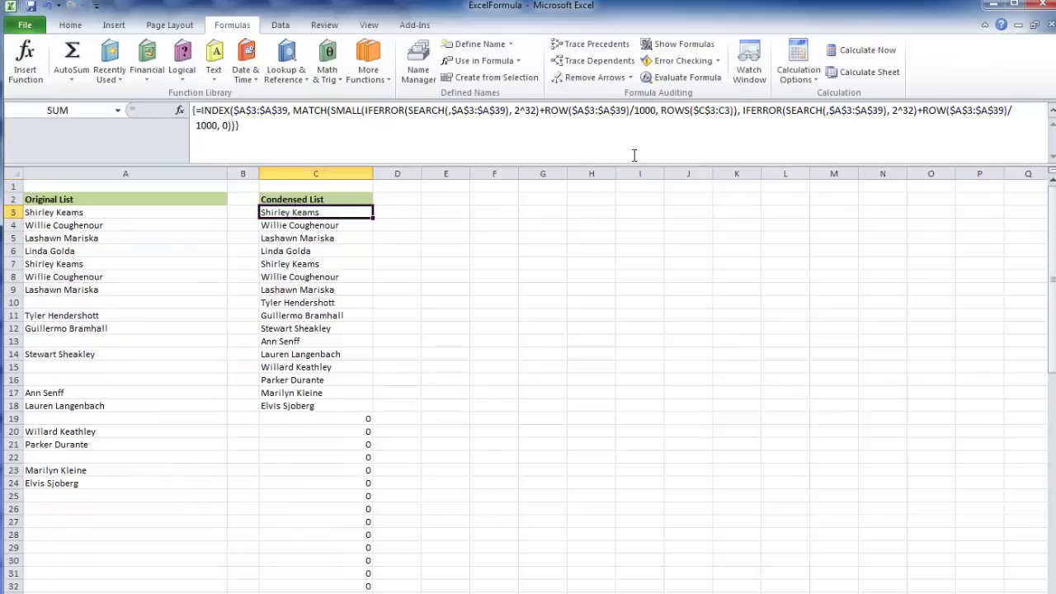
Start a SEARCH formula in E3 with empty find text and the absolute range $A$3:$A$45 as the text to search.
click(442, 213)
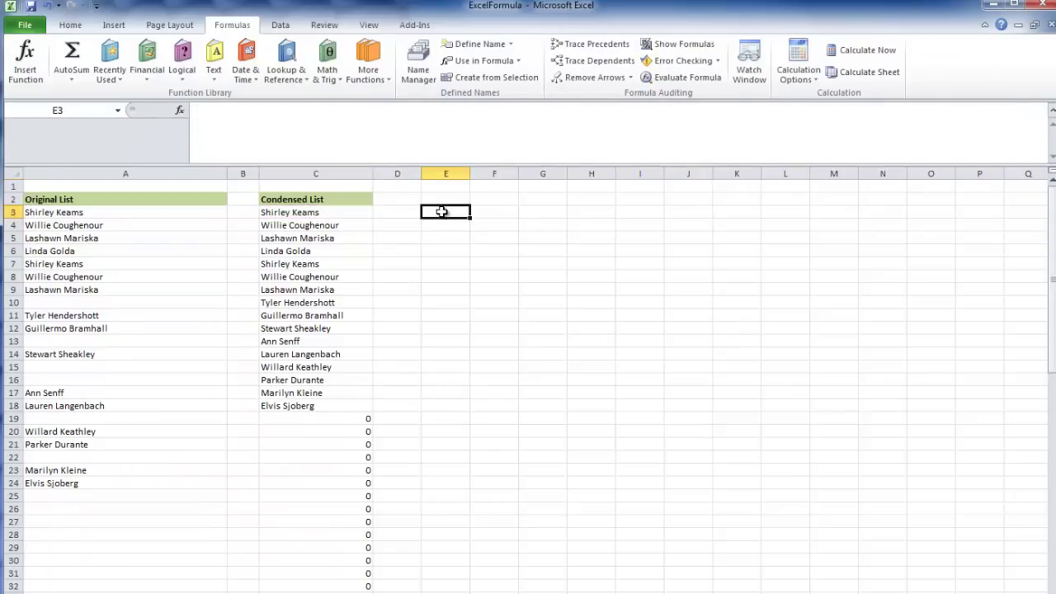
text(=)
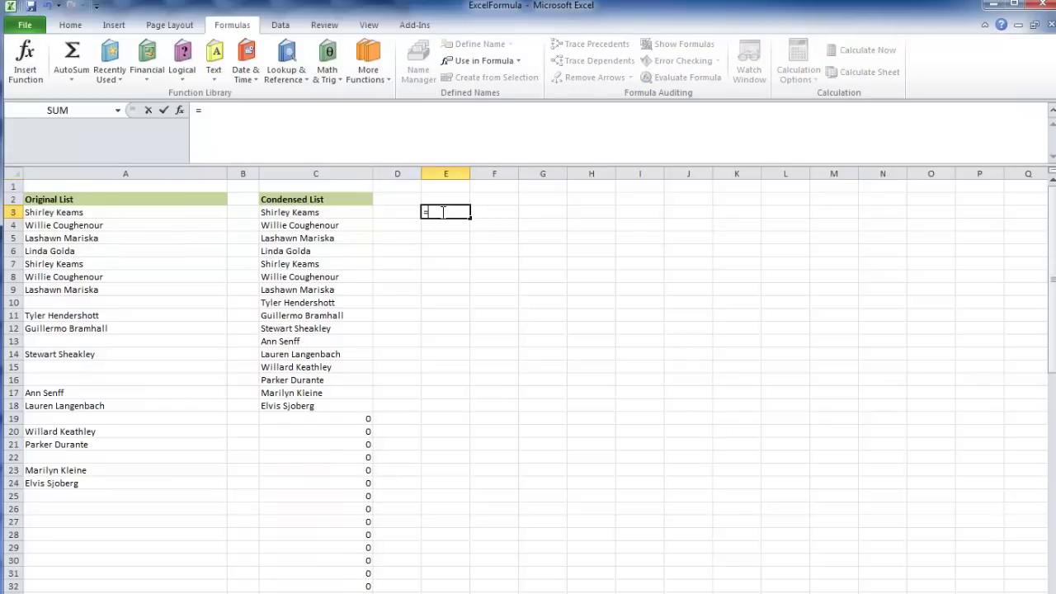
text(sear)
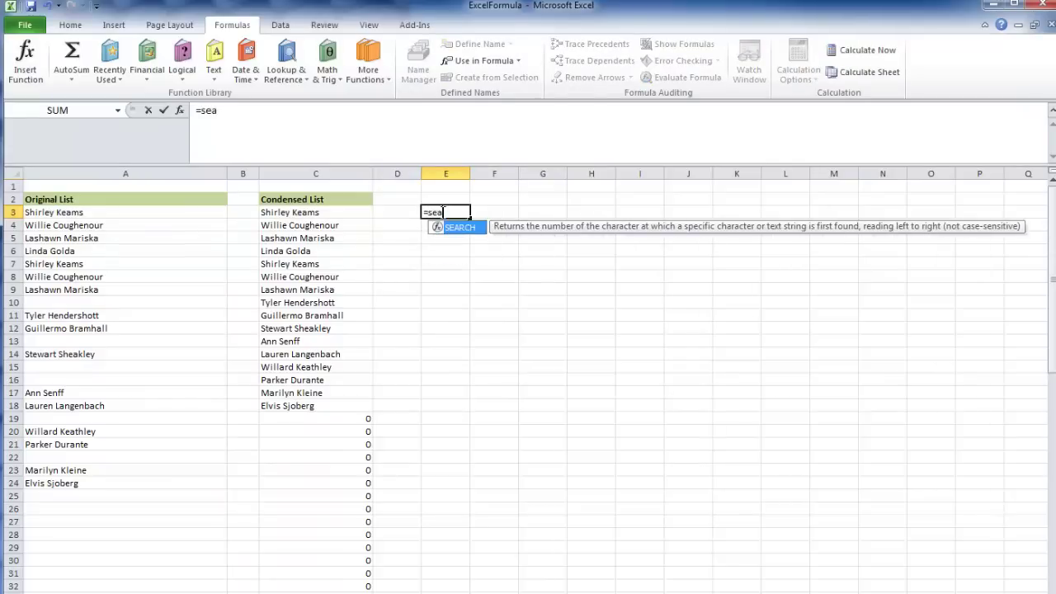
key(Tab)
text(,)
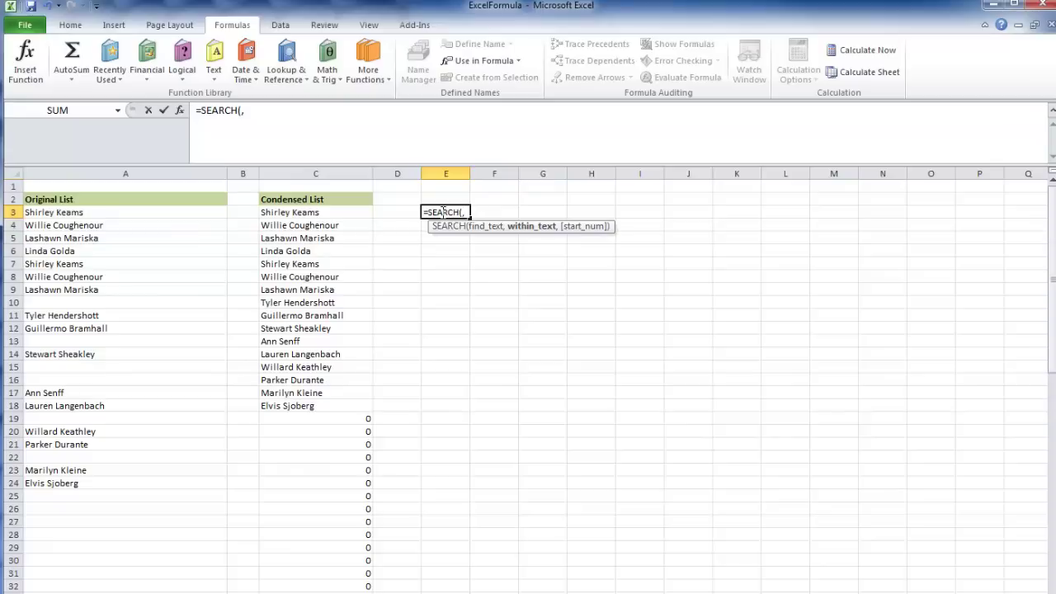
drag(118, 212, 104, 593)
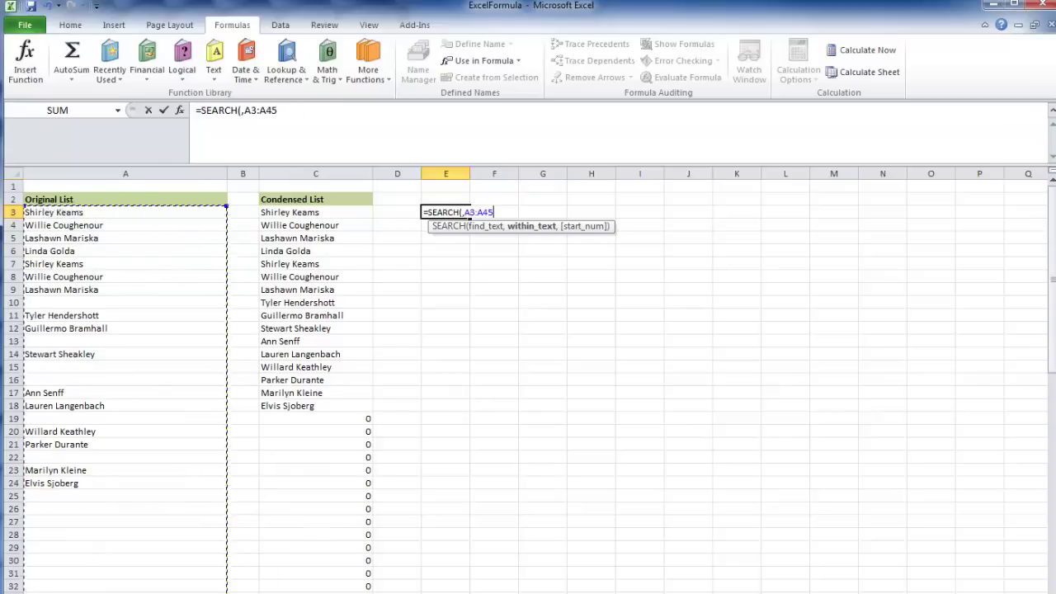
key(F4)
text())
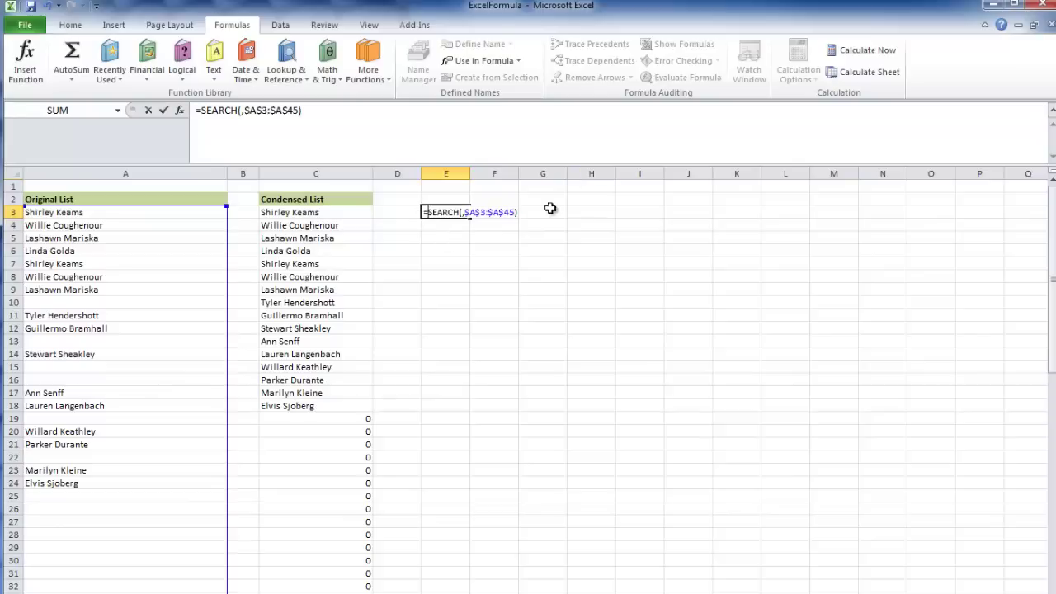
Evaluate the SEARCH expression in E3 to preview its array, and revert to the formula.
mouse_move(519, 213)
mouse_down()
mouse_move(423, 213)
mouse_move(519, 213)
mouse_up()
click(423, 212)
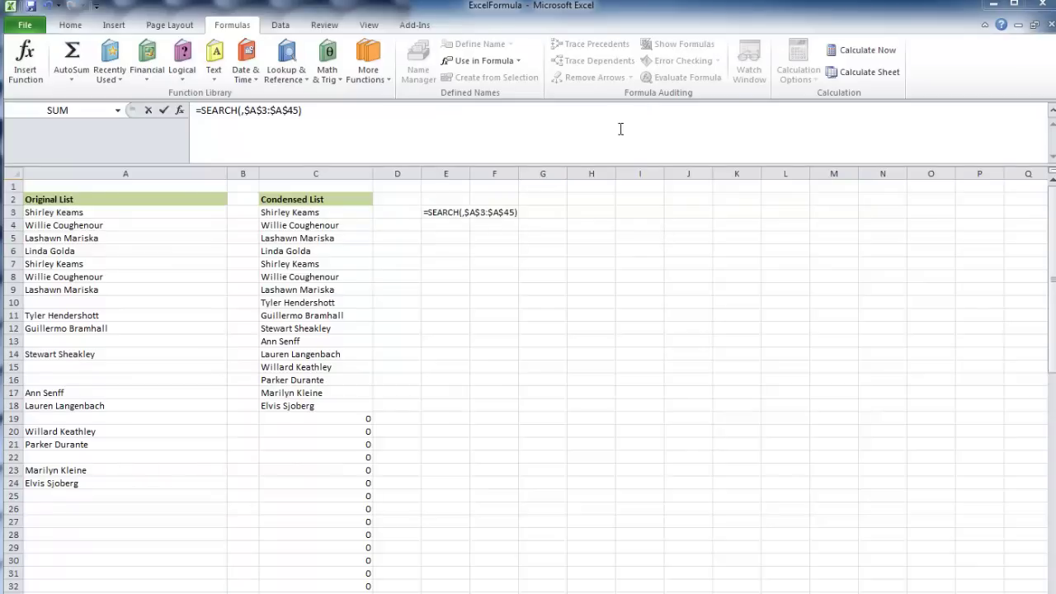
key(F9)
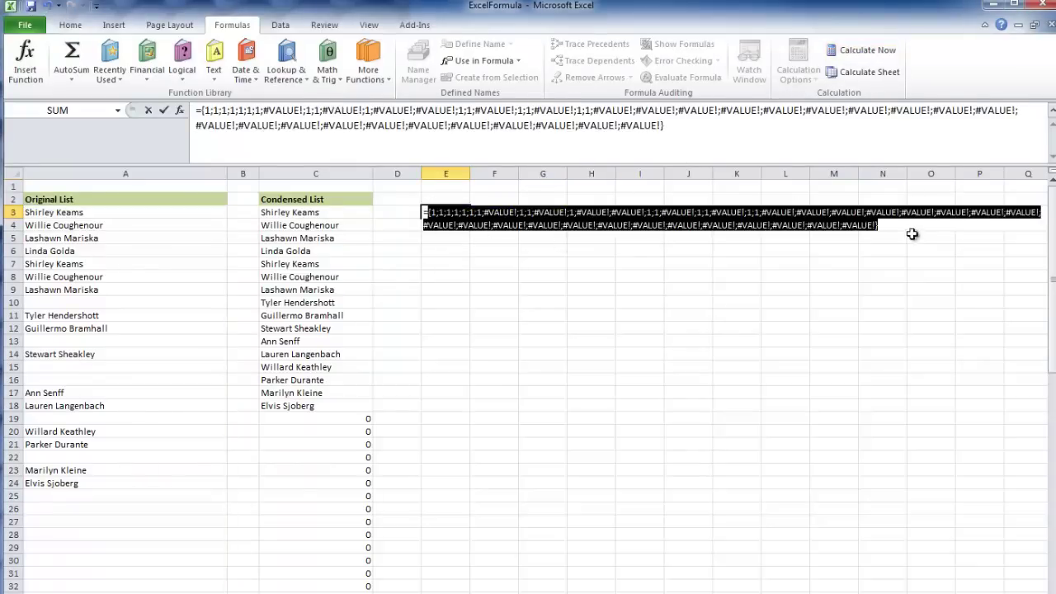
key(ctrl+z)
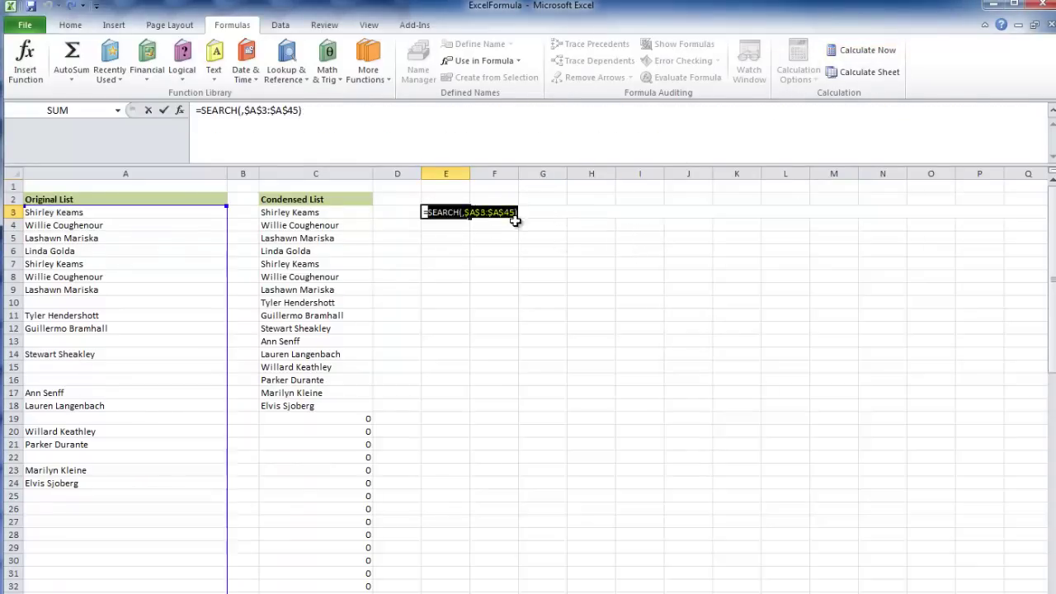
Wrap the SEARCH expression in E3 in IFERROR with 0 as the error value and enter it as an array formula.
click(430, 213)
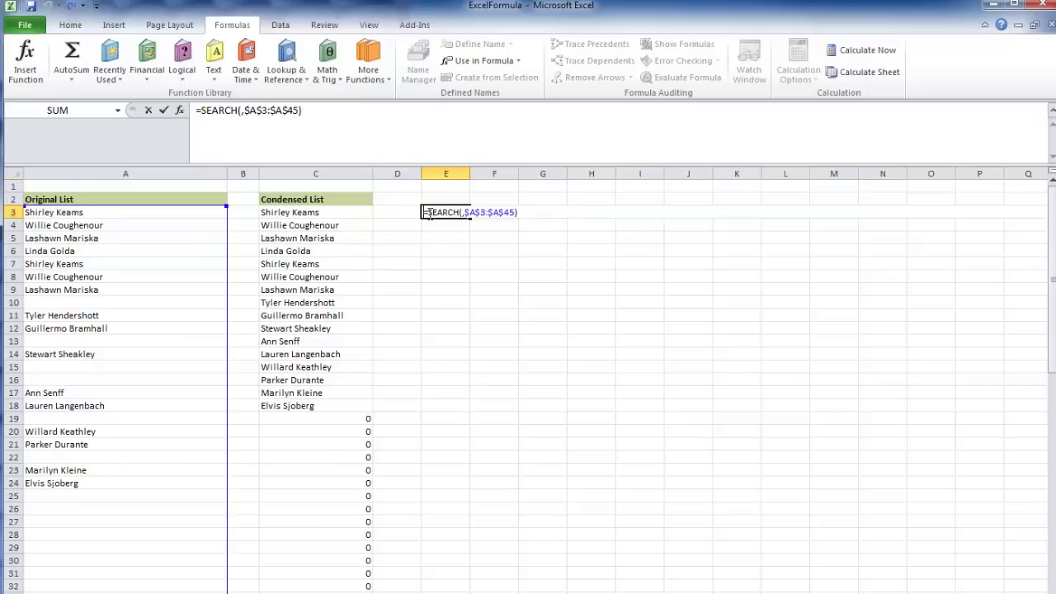
text(IFERROR()
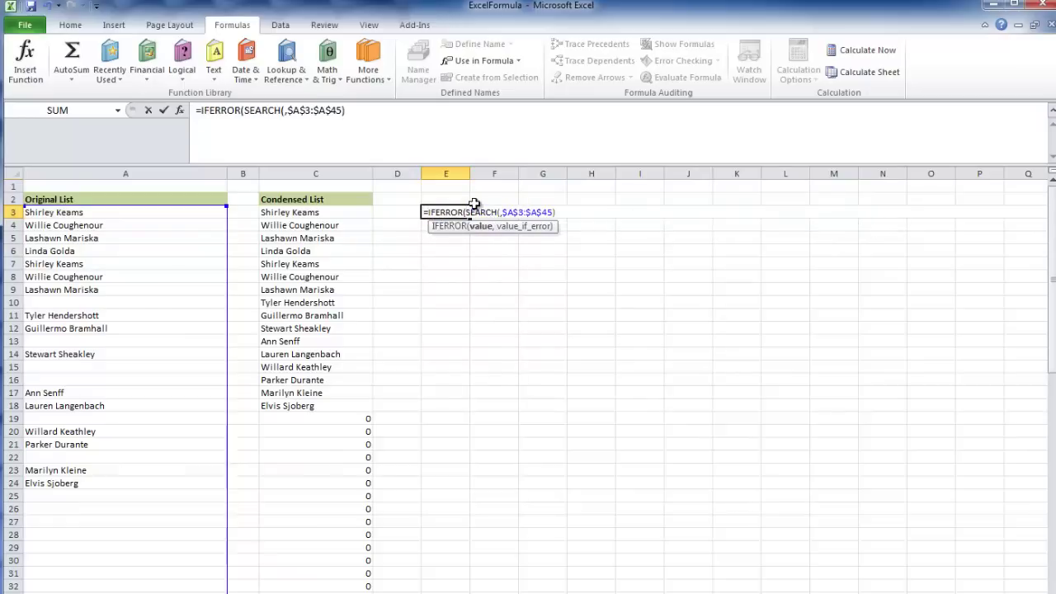
text(,0))
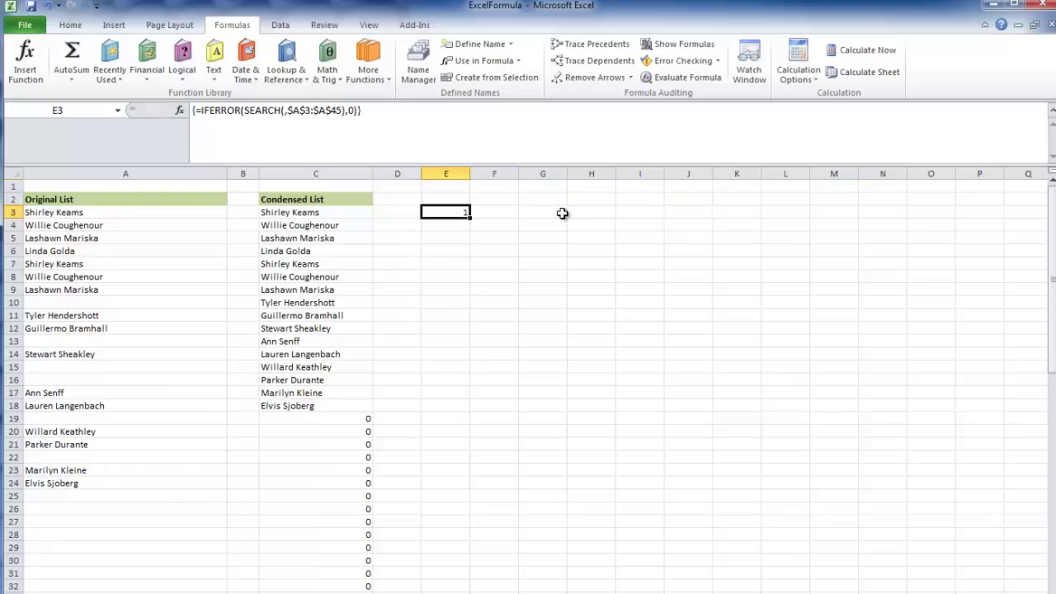
Wrap the IFERROR formula in E3 in SUM and enter it as an array formula.
click(200, 111)
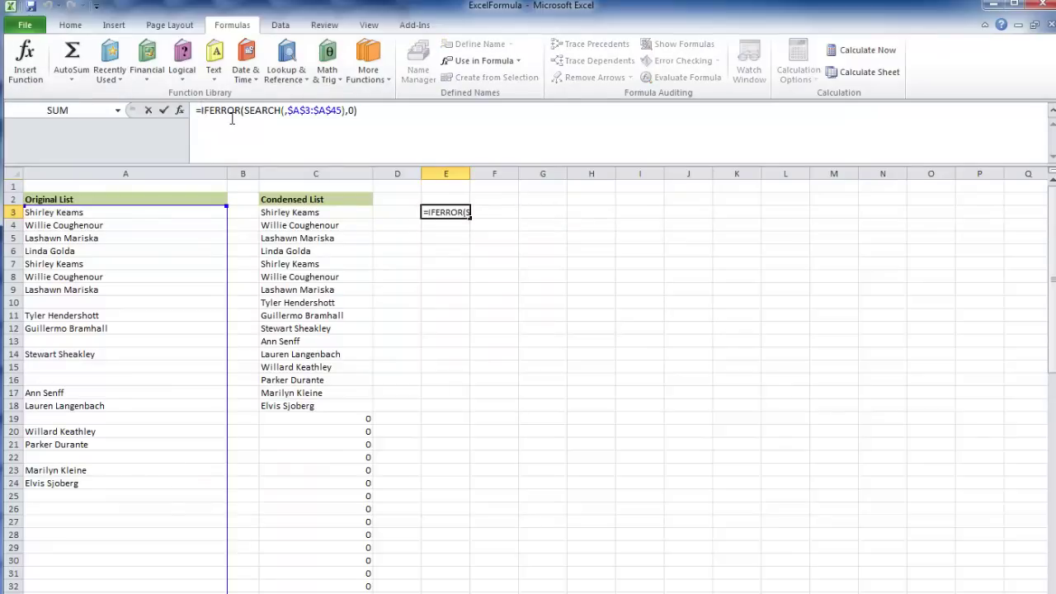
text(SUM()
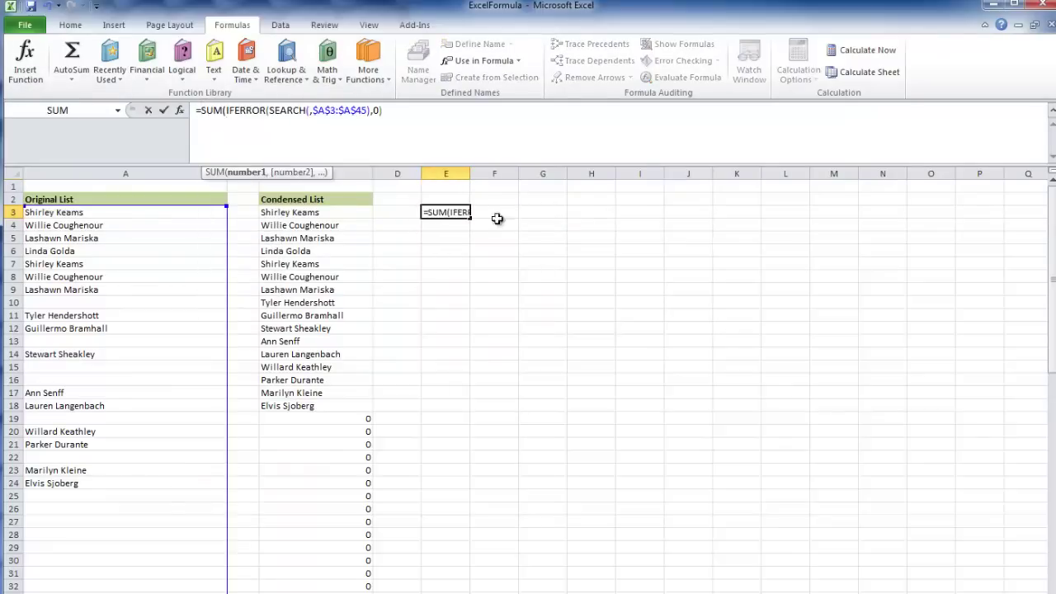
click(444, 129)
text())
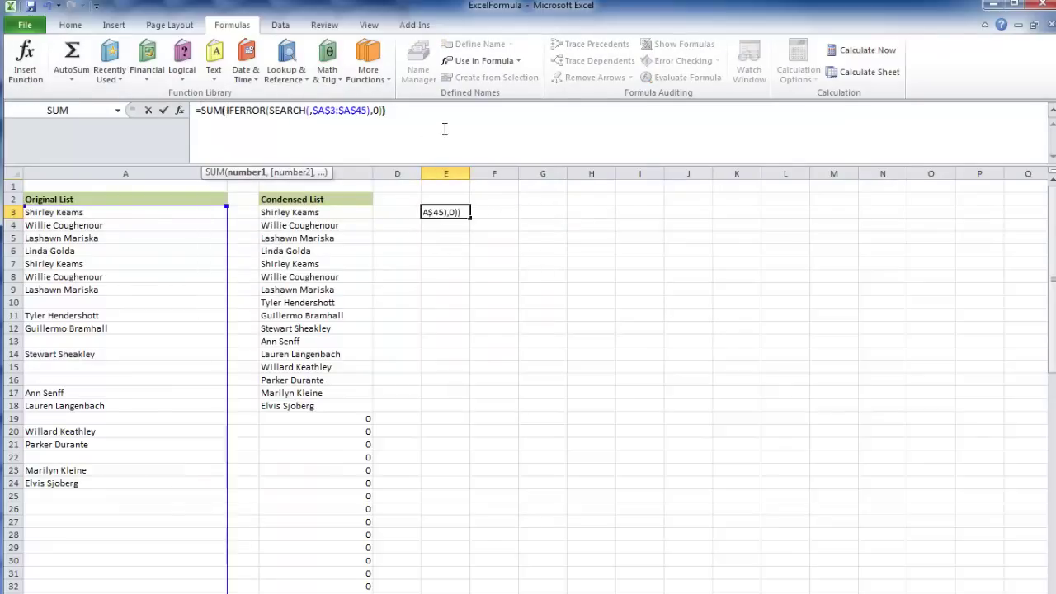
key(Return)
key(ctrl+bracketleft)
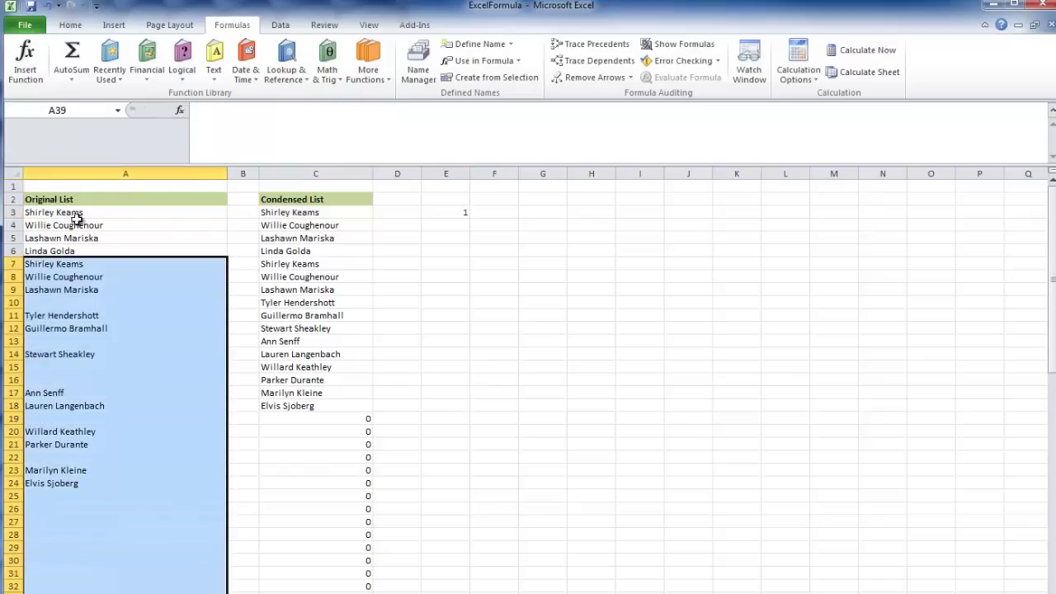
click(465, 212)
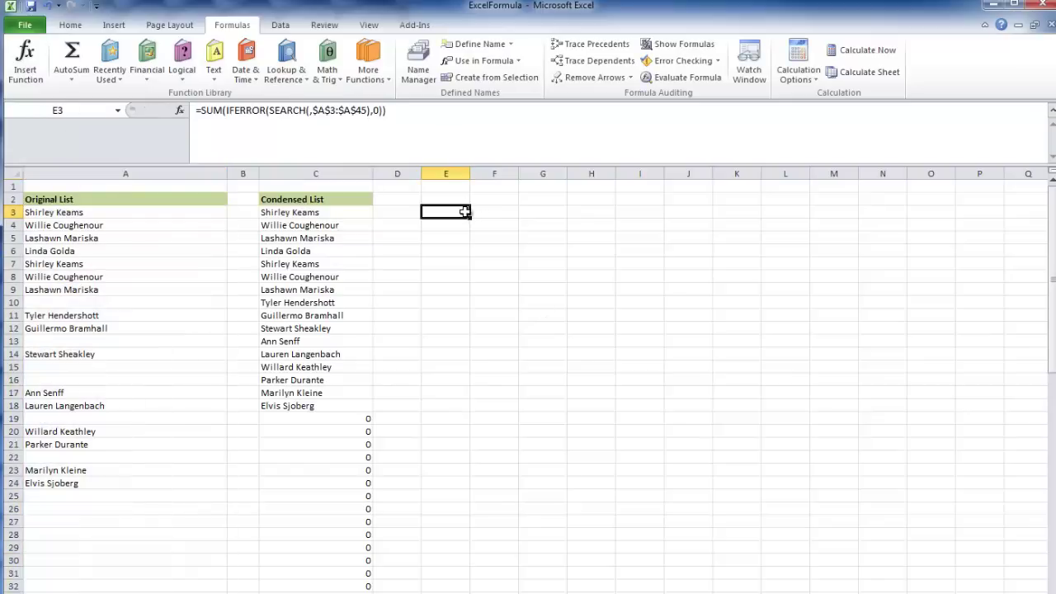
click(399, 124)
key(ctrl+shift+Return)
In C3's formula, wrap SMALL's ROWS argument in an IF that tests whether ROWS($C$3:C3) equals $E$3.
click(351, 214)
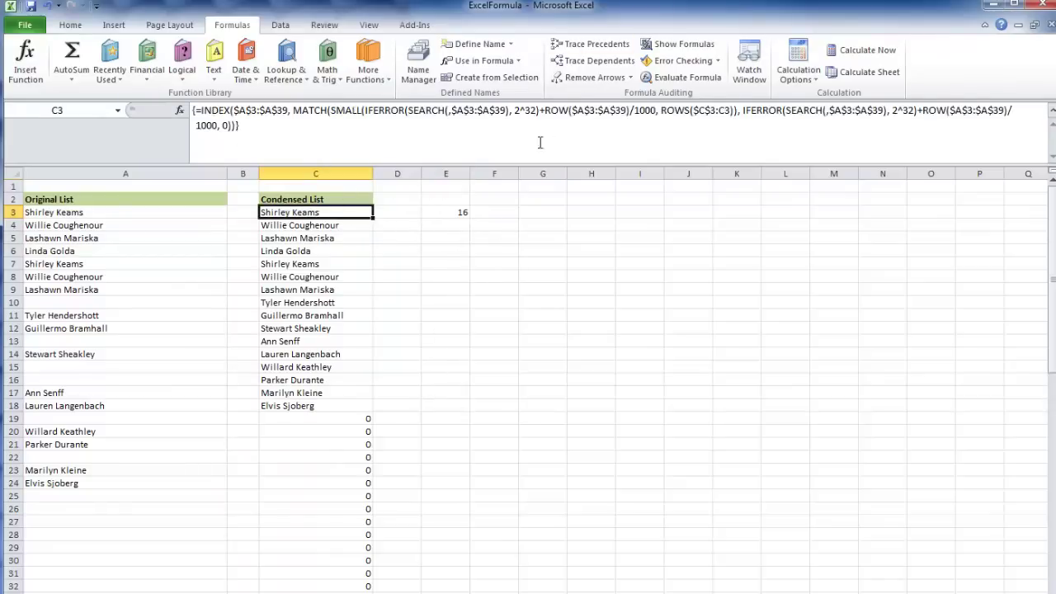
click(665, 110)
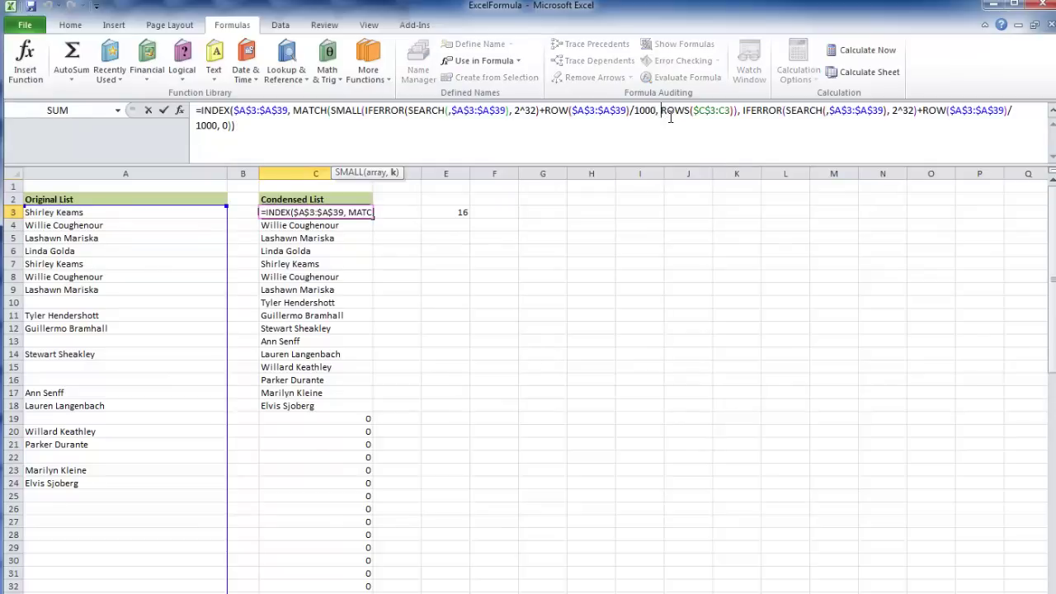
text(IF()
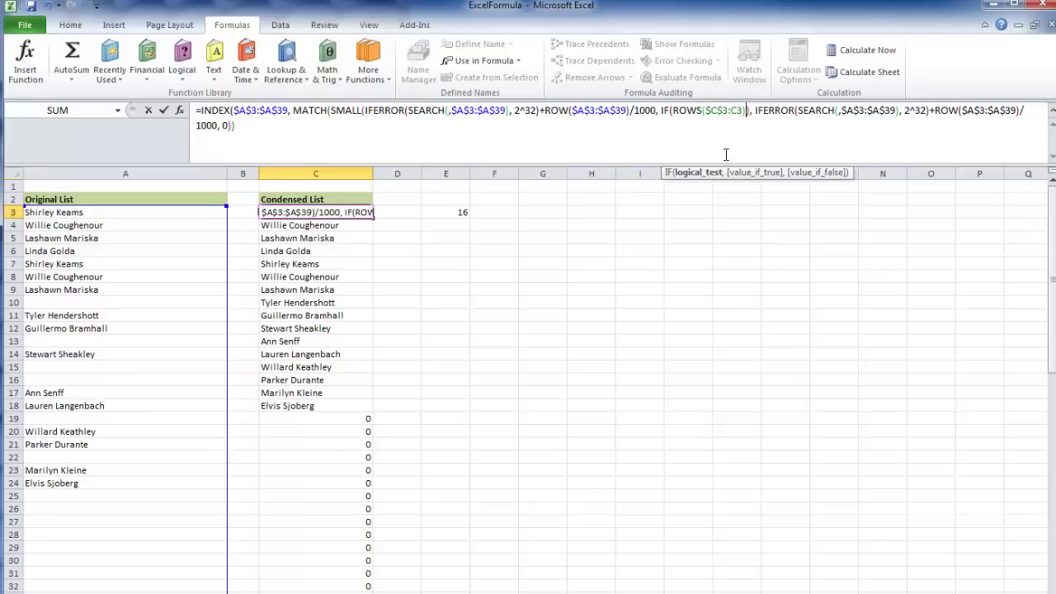
text(=)
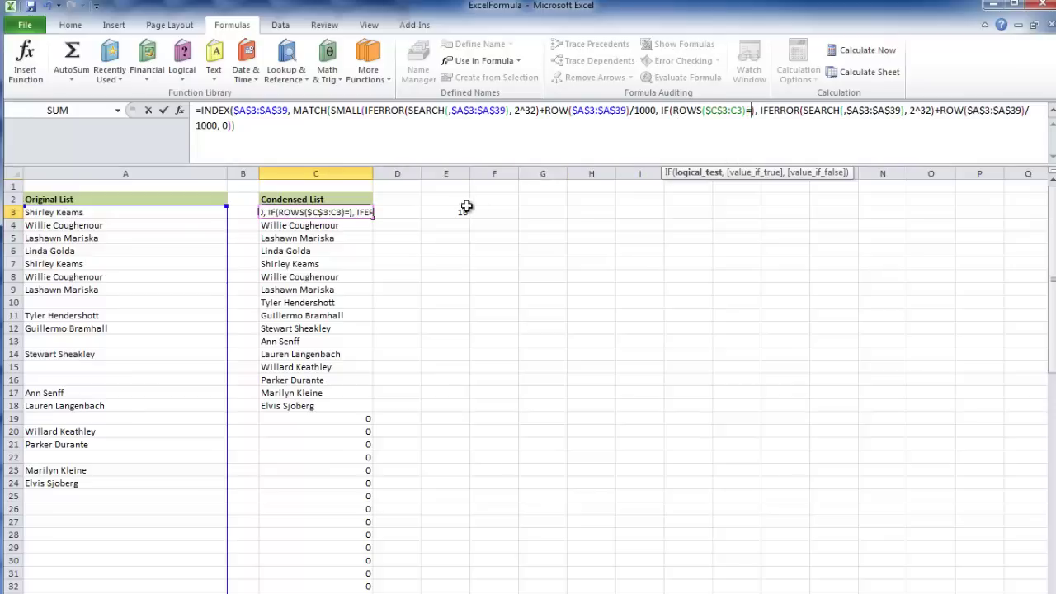
click(457, 212)
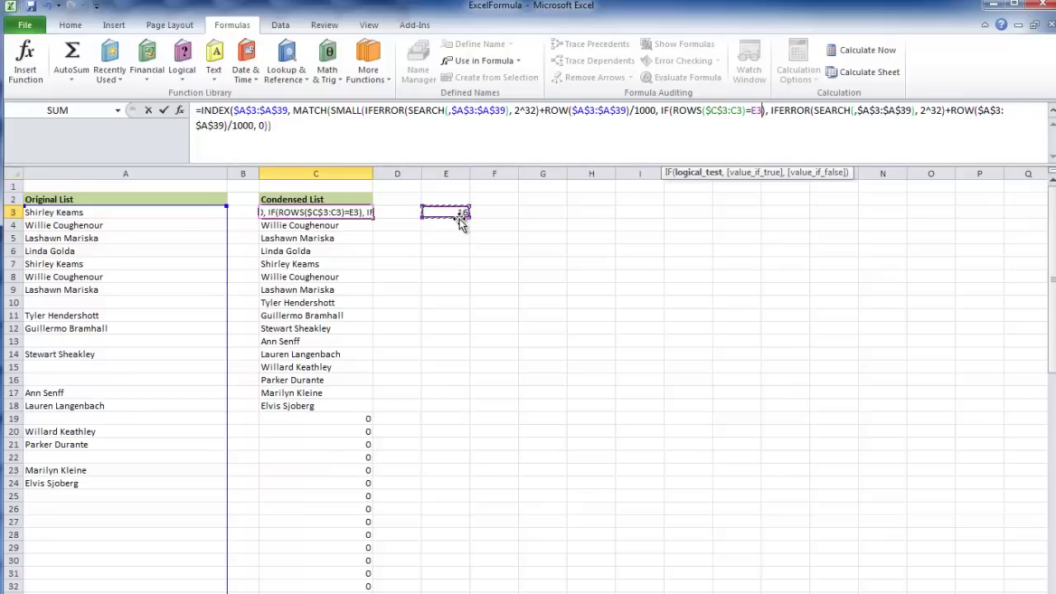
key(F4)
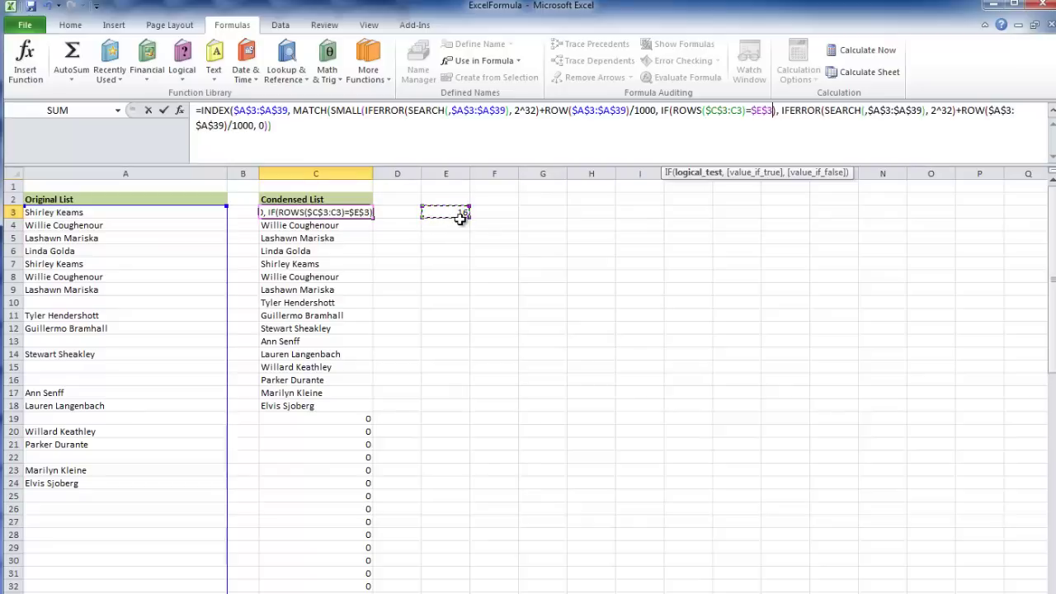
Give the IF in C3's formula "" as the value if true and a copy of ROWS($C$3:C3) as the value if false.
text(, )
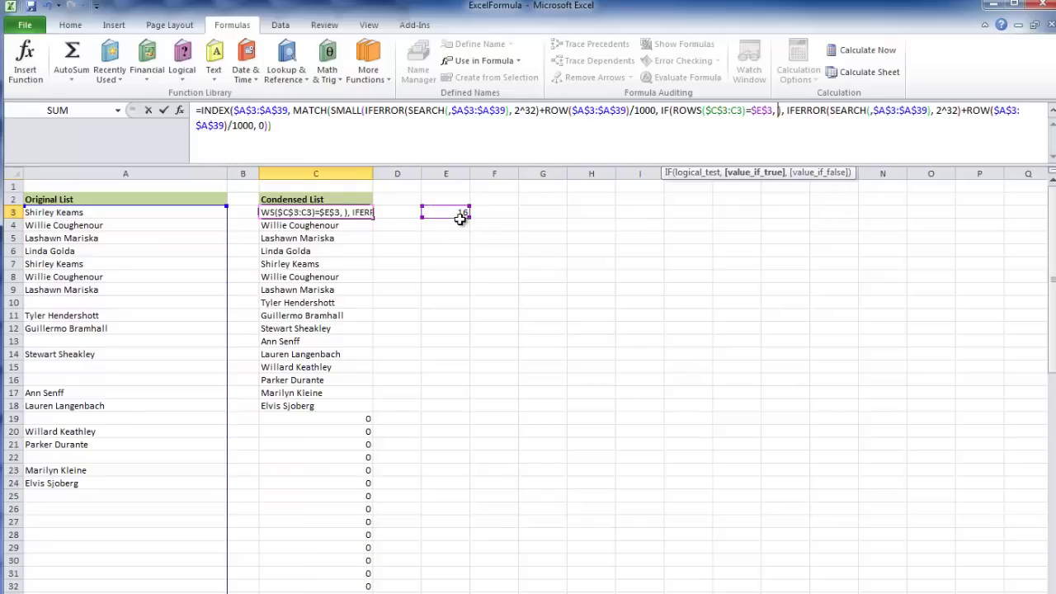
text("",)
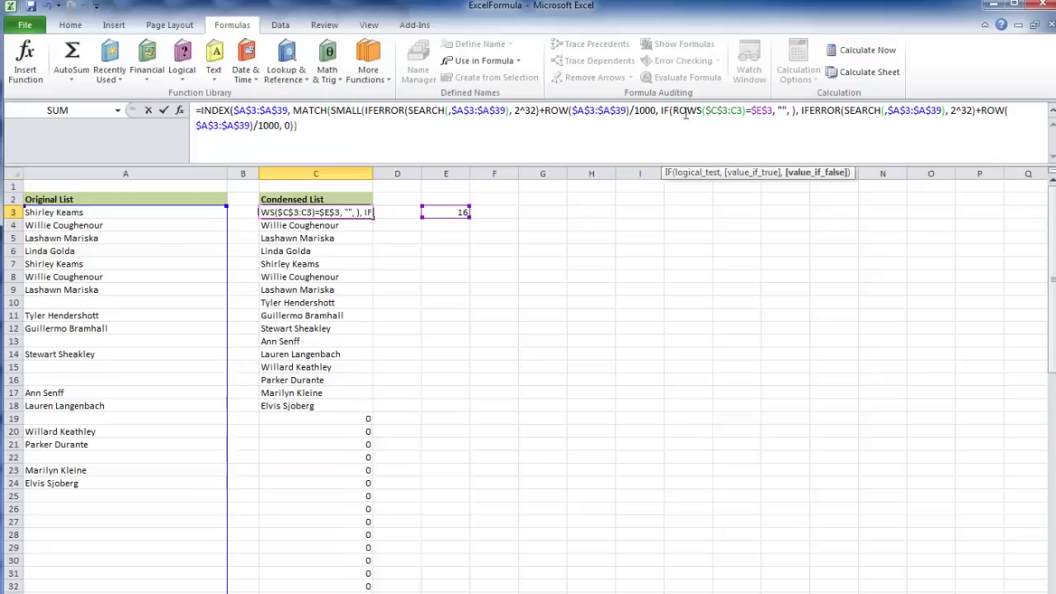
drag(674, 110, 747, 111)
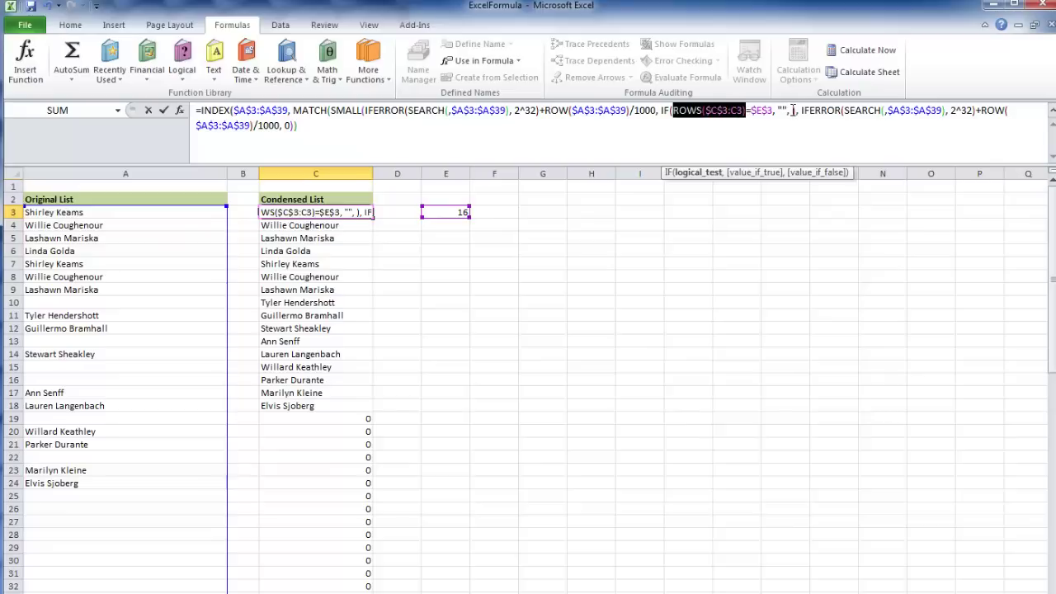
click(793, 111)
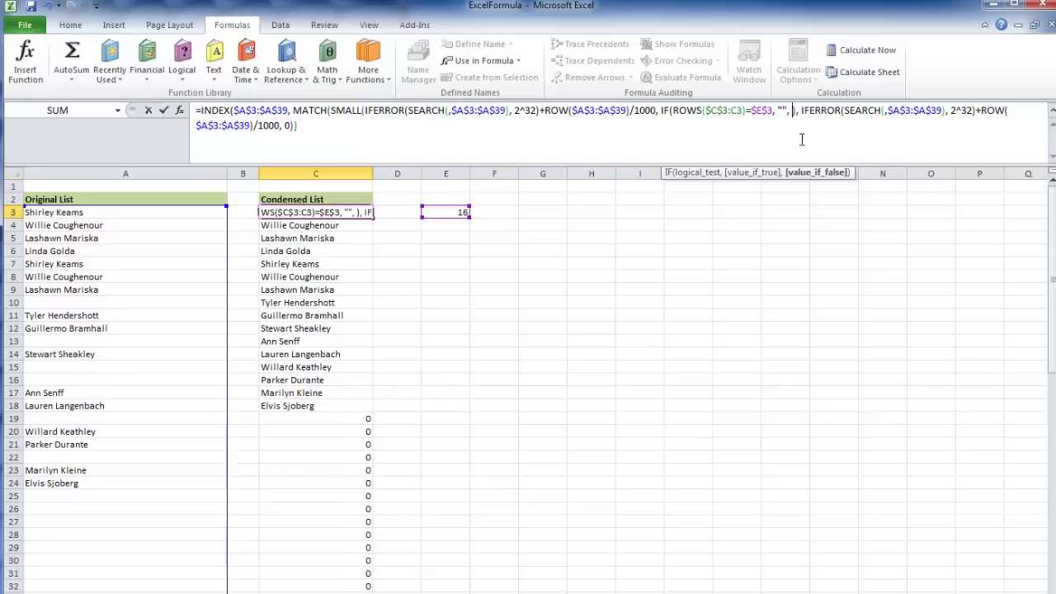
key(ctrl+v)
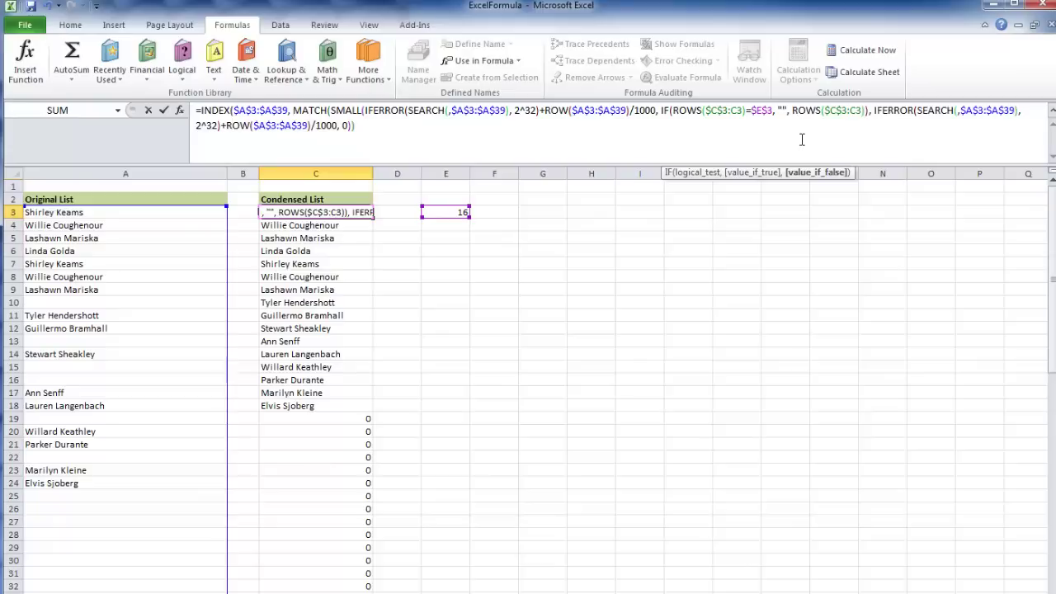
Add SMALL's missing closing parenthesis in C3's formula, enter it as an array formula, and fill it down the Condensed List.
click(874, 135)
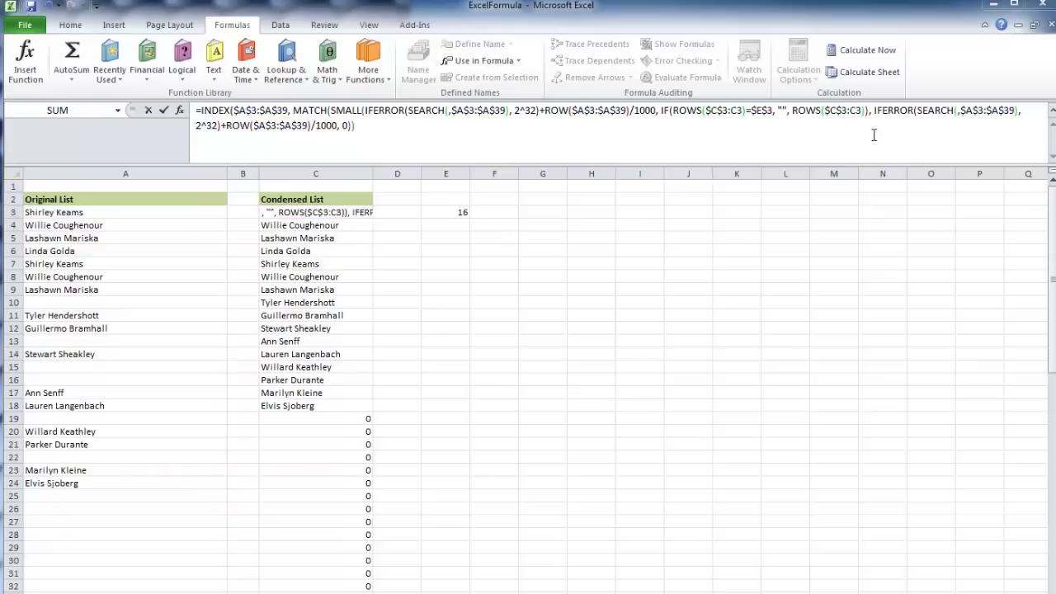
click(868, 111)
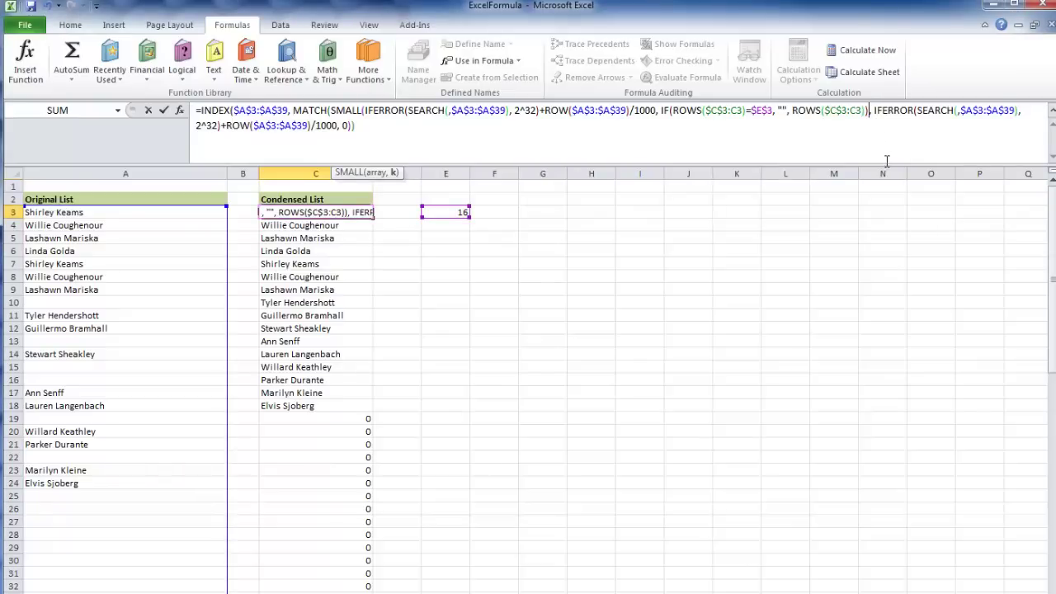
text())
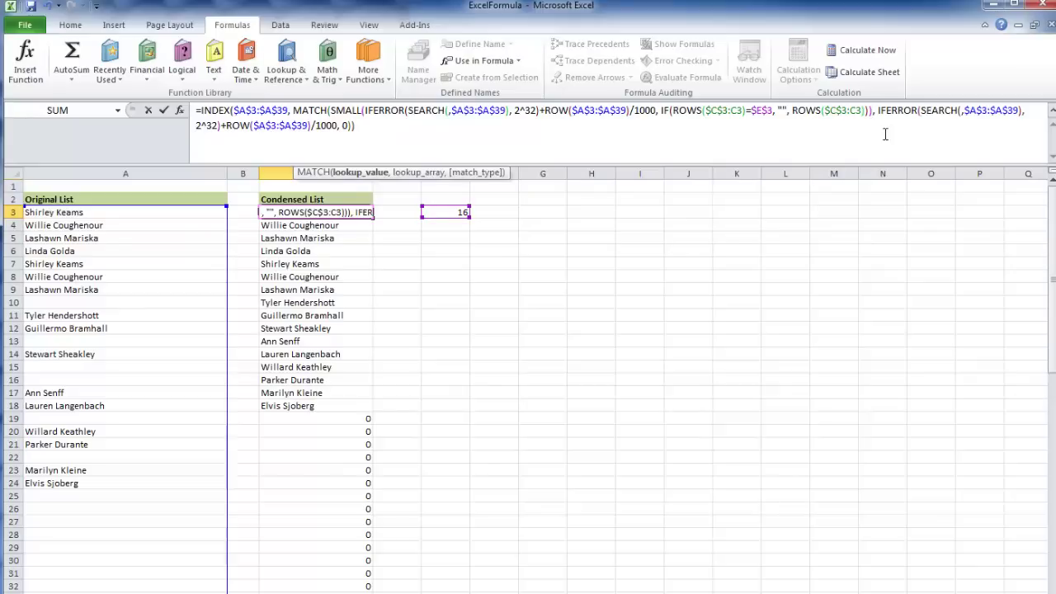
key(ctrl+shift+Return)
key(ctrl+shift+Down)
key(ctrl+d)
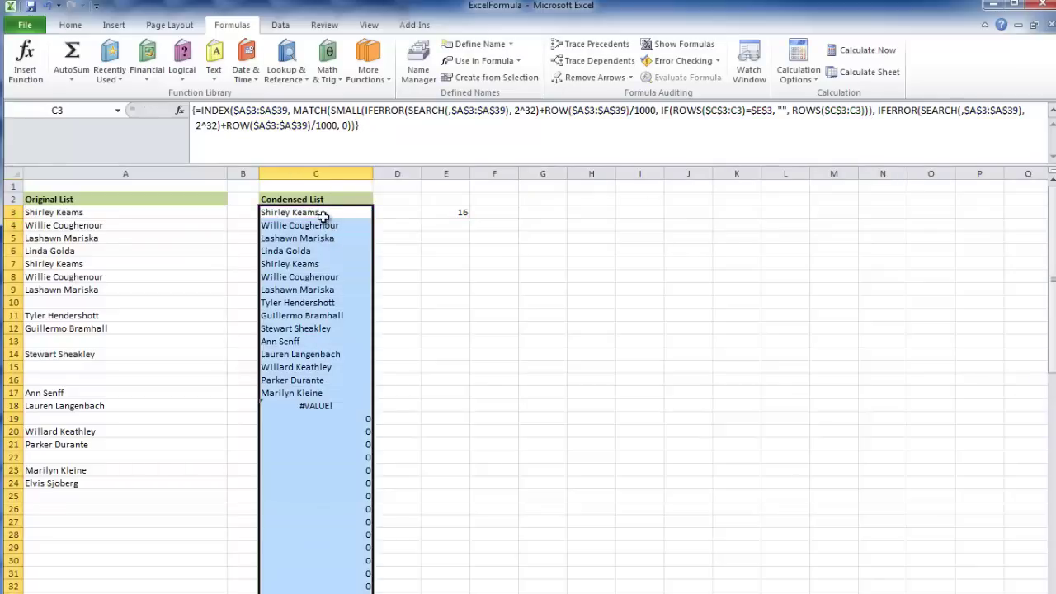
click(322, 225)
key(ctrl+Down)
scroll(350, 487, up, 14)
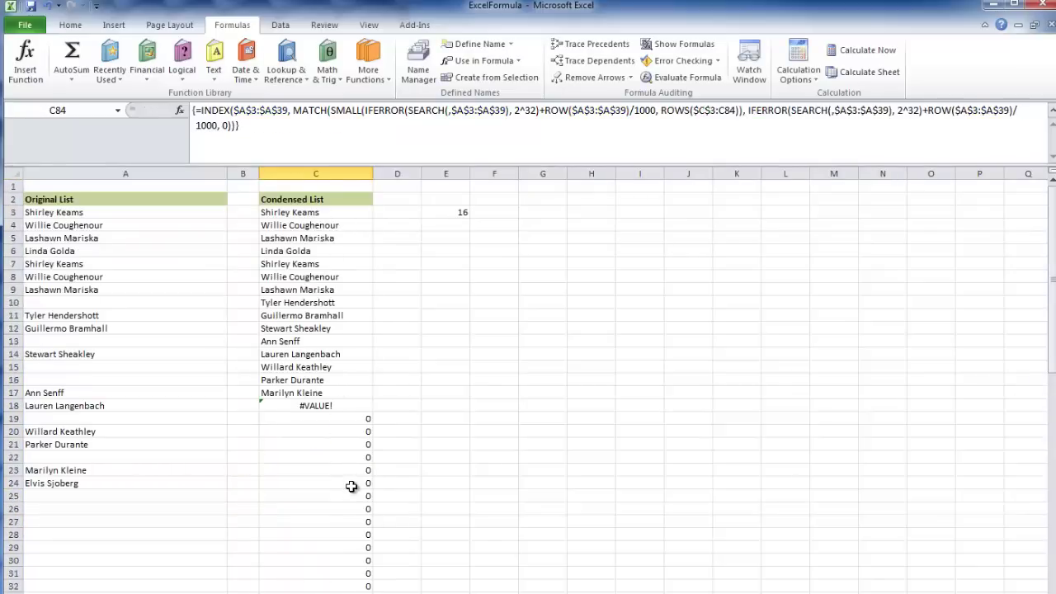
click(320, 212)
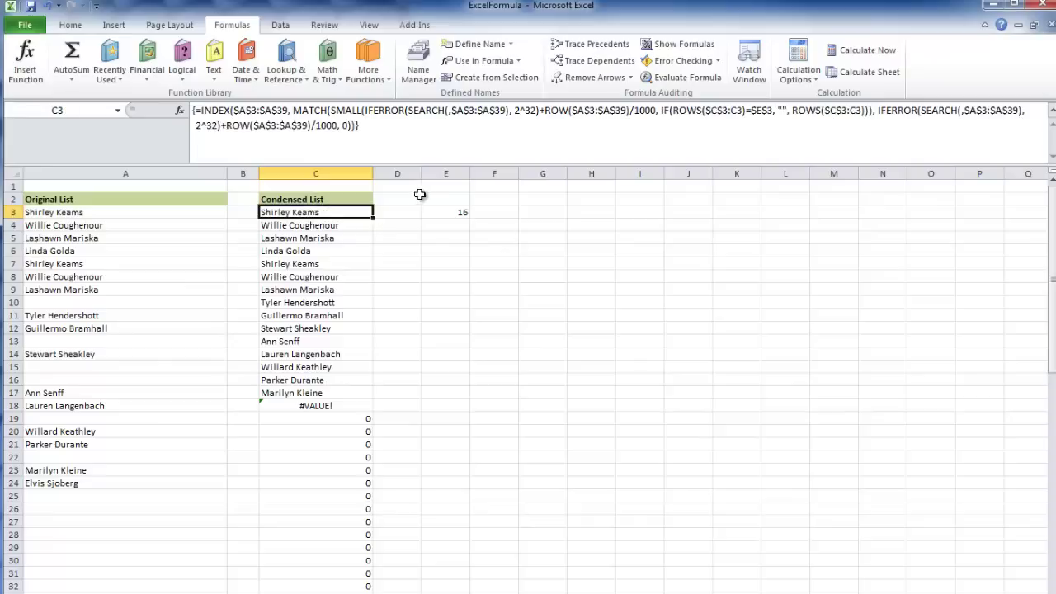
Copy the SUM(IFERROR(SEARCH(,$A$3:$A$45),0)) expression from E3's formula without its equals sign.
click(445, 213)
click(413, 122)
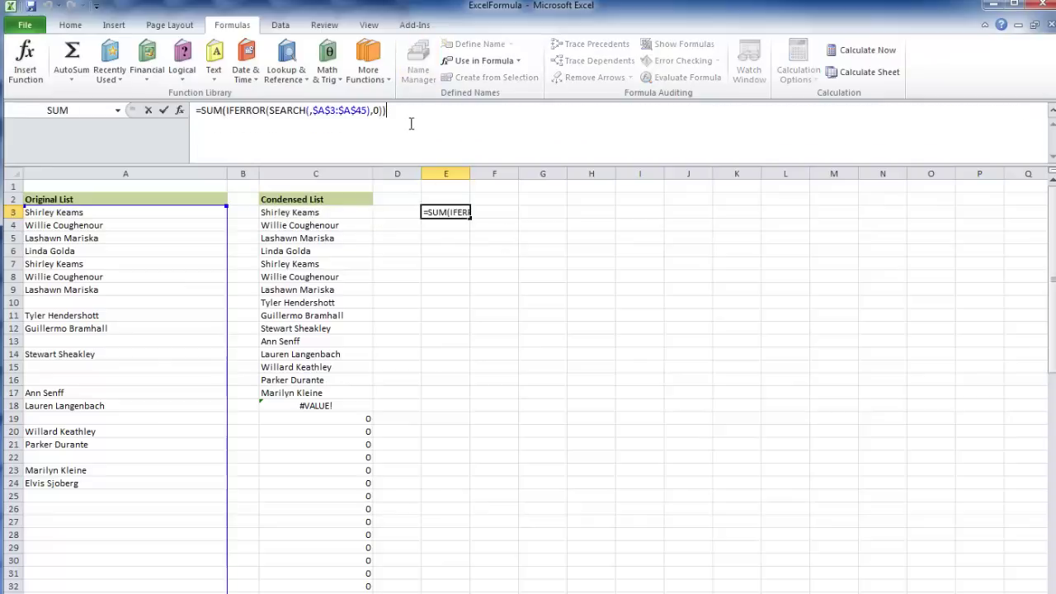
drag(395, 110, 488, 122)
key(ctrl+c)
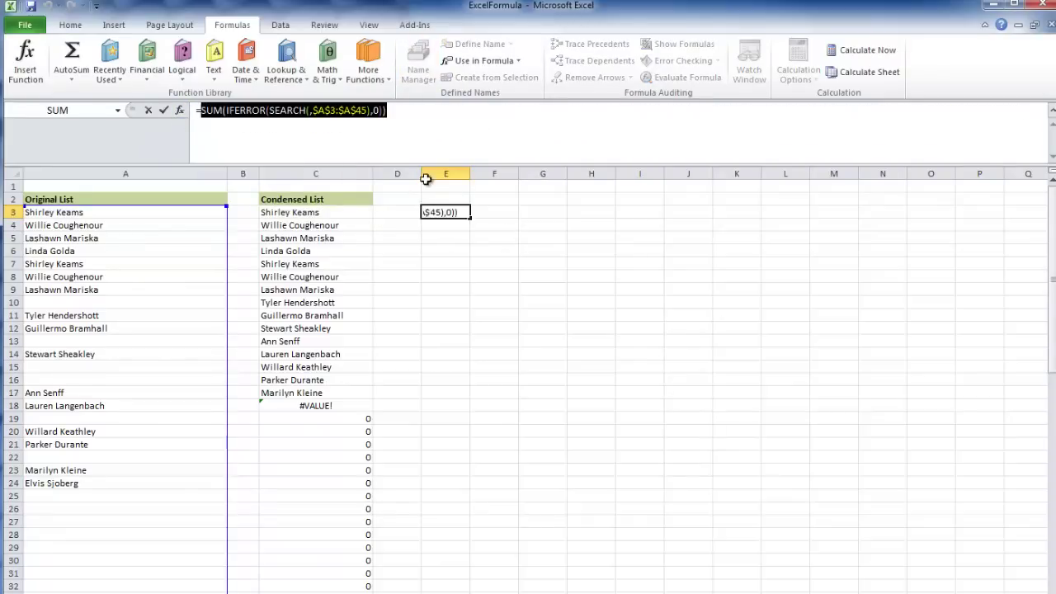
key(Return)
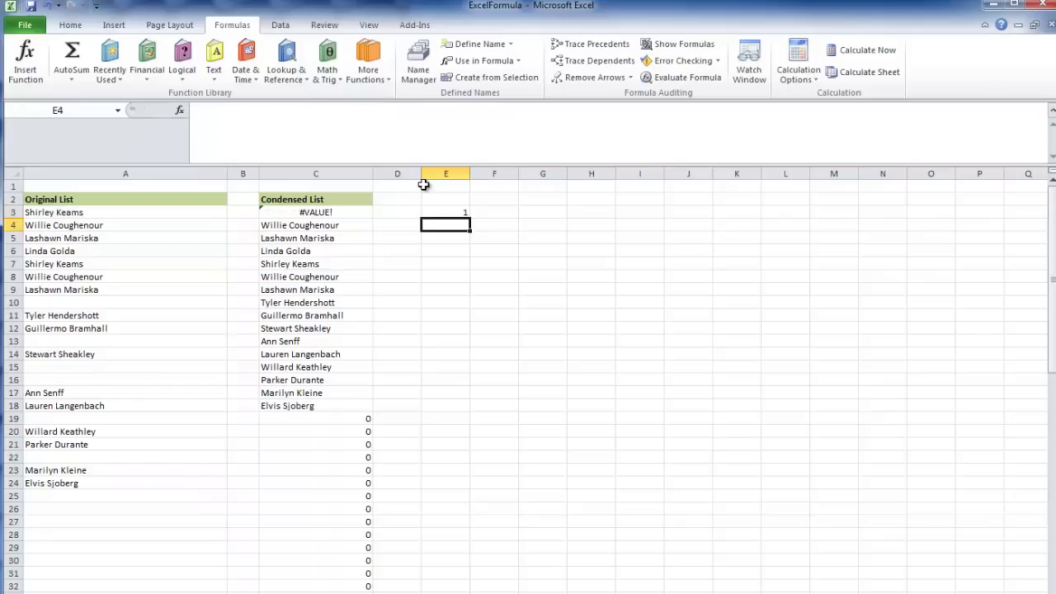
Replace $E$3 in C3's formula with the copied SUM expression, enter it as an array formula, and fill it down.
click(345, 212)
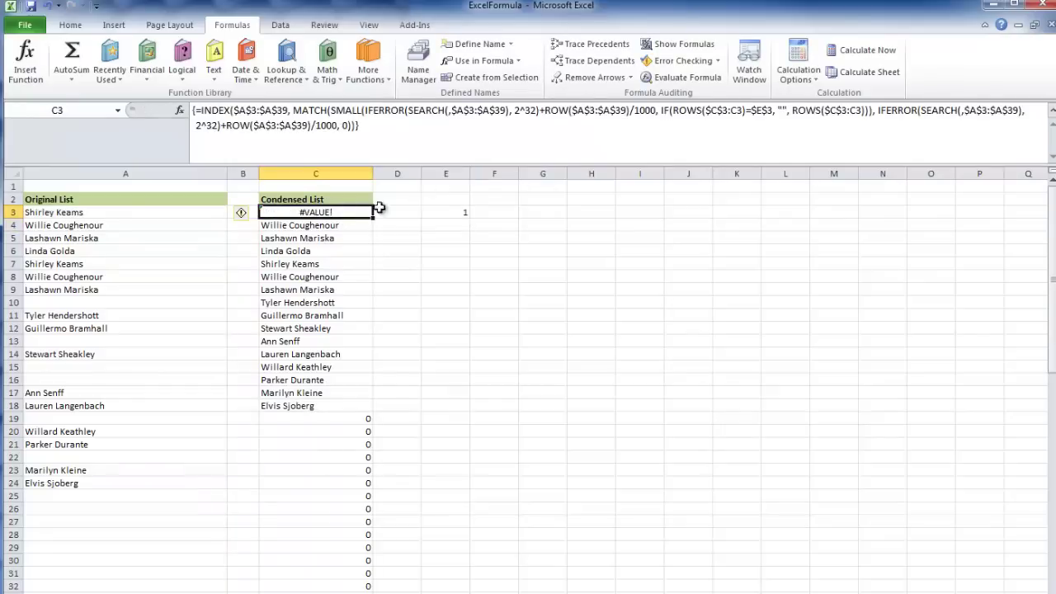
double_click(757, 110)
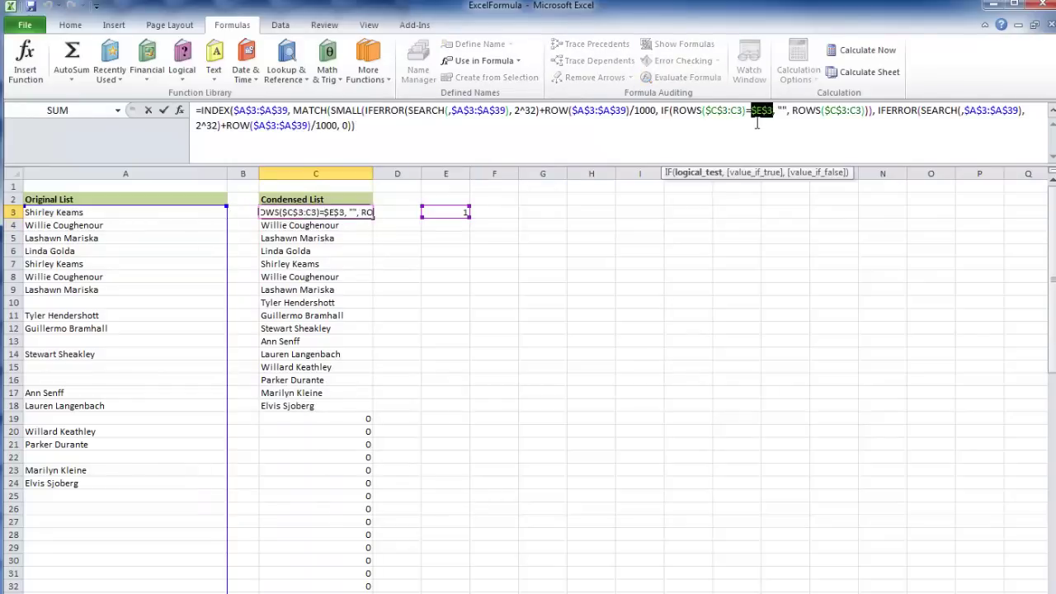
key(ctrl+v)
key(ctrl+shift+Return)
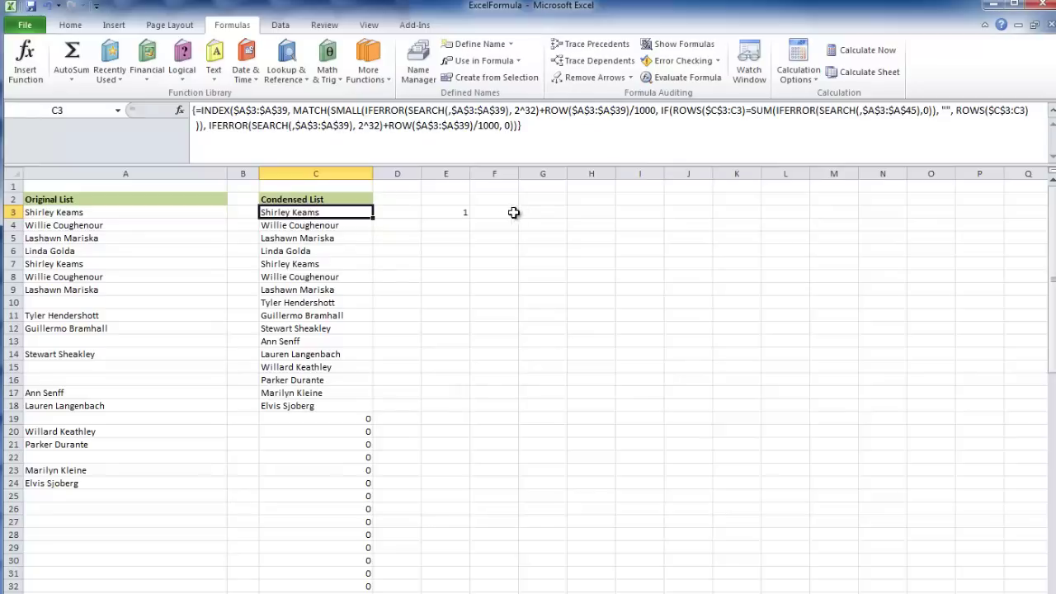
double_click(372, 219)
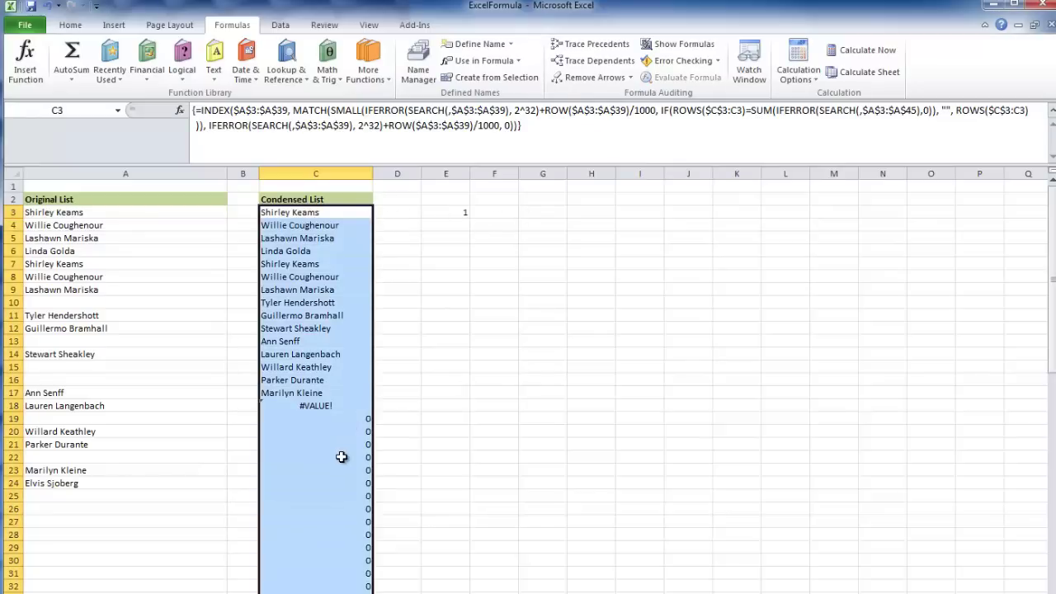
Wrap C3's whole formula in IFERROR with "" as the error value, enter it as an array formula, and fill it down.
click(298, 216)
click(219, 145)
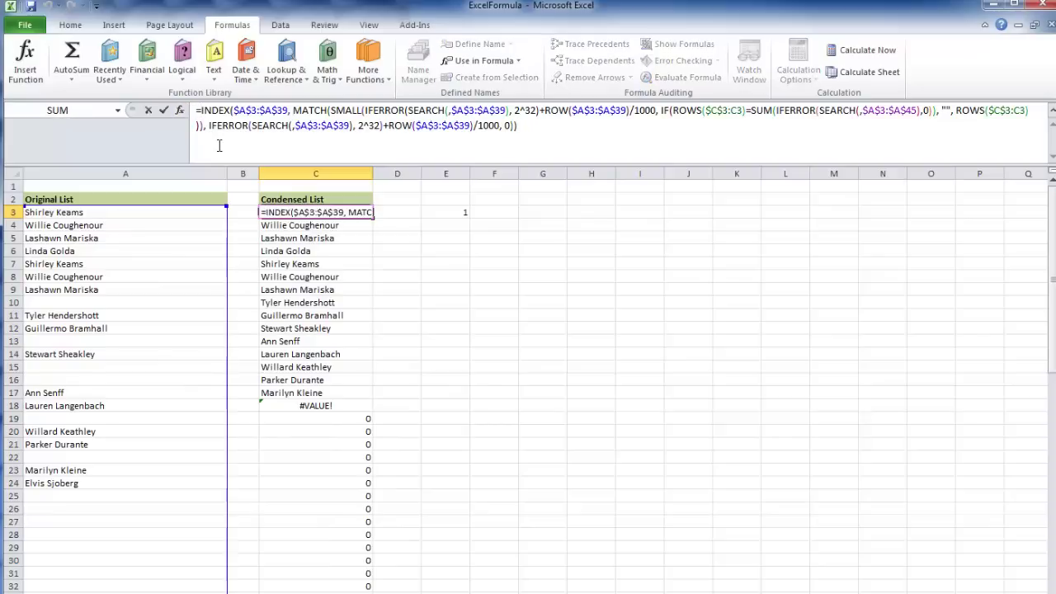
text(IFERROR()
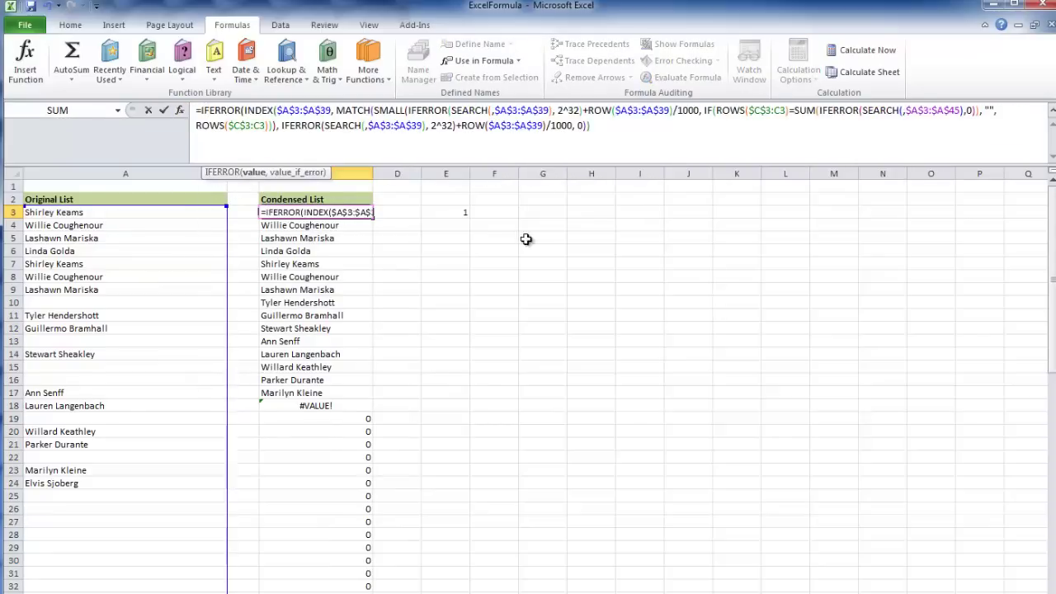
click(621, 122)
click(617, 128)
text(,)
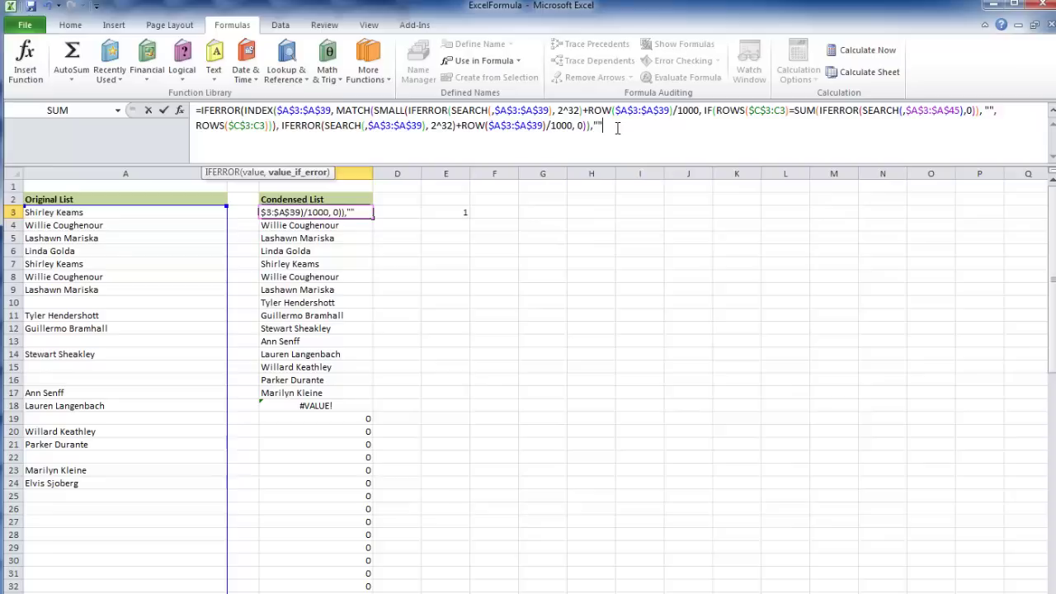
text(""))
key(ctrl+shift+Return)
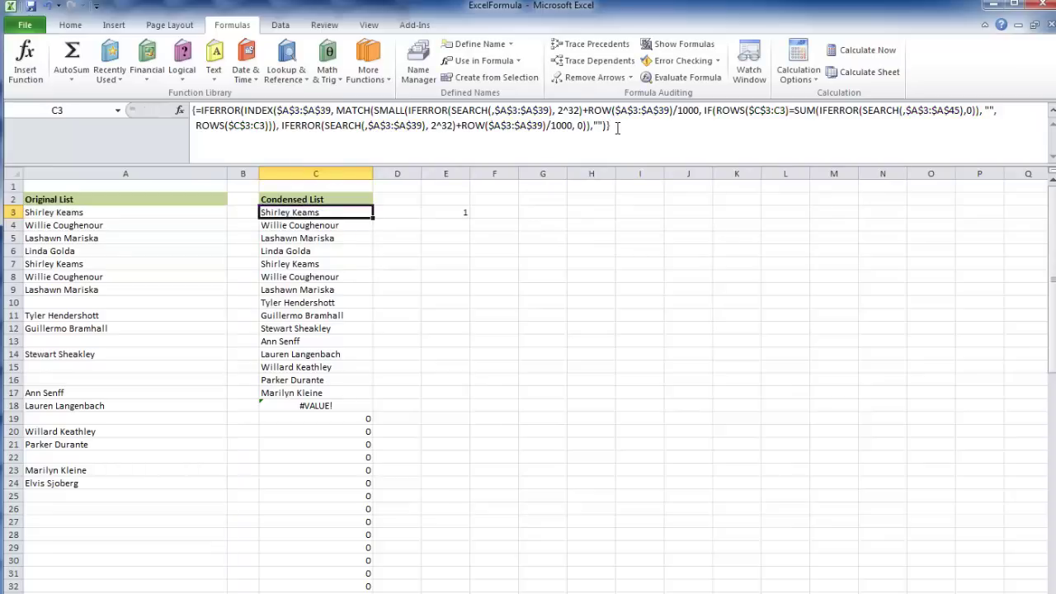
double_click(373, 217)
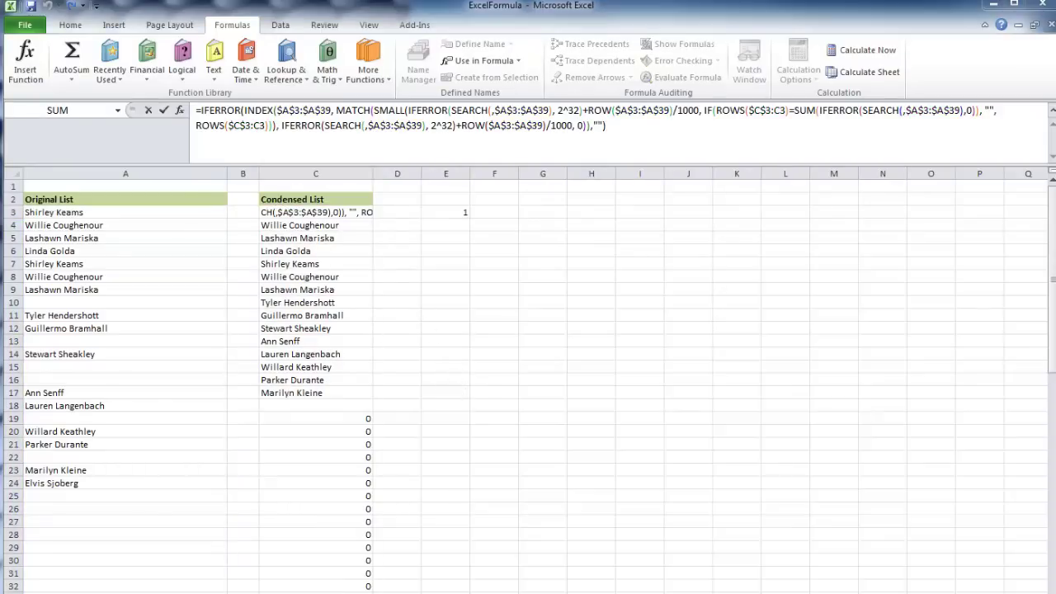
Change = to > between ROWS($C$3:C3) and SUM in C3's formula, enter it as an array formula, and fill it down.
key(F2)
click(365, 212)
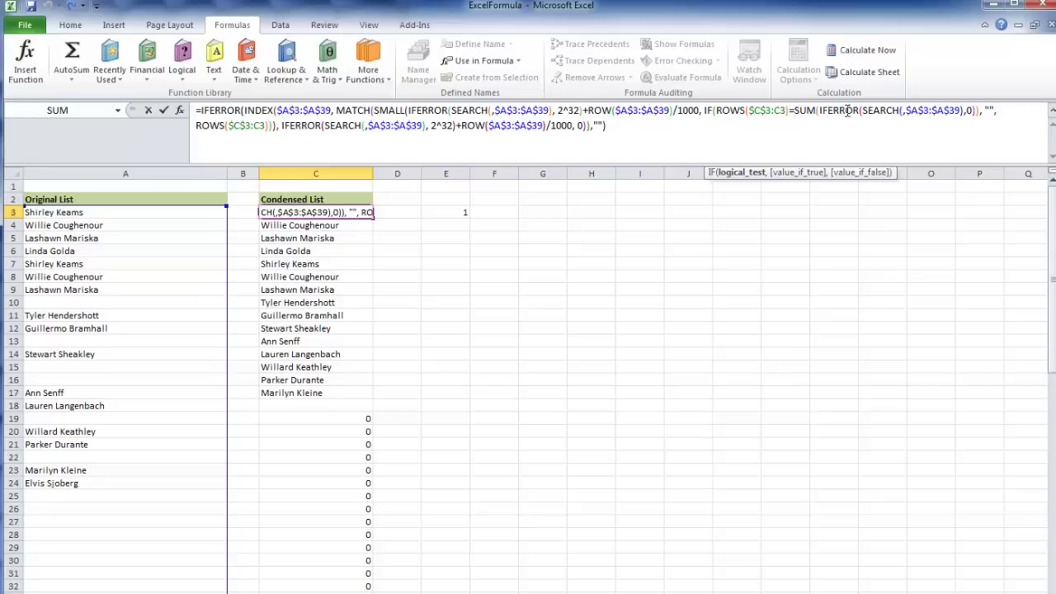
click(786, 109)
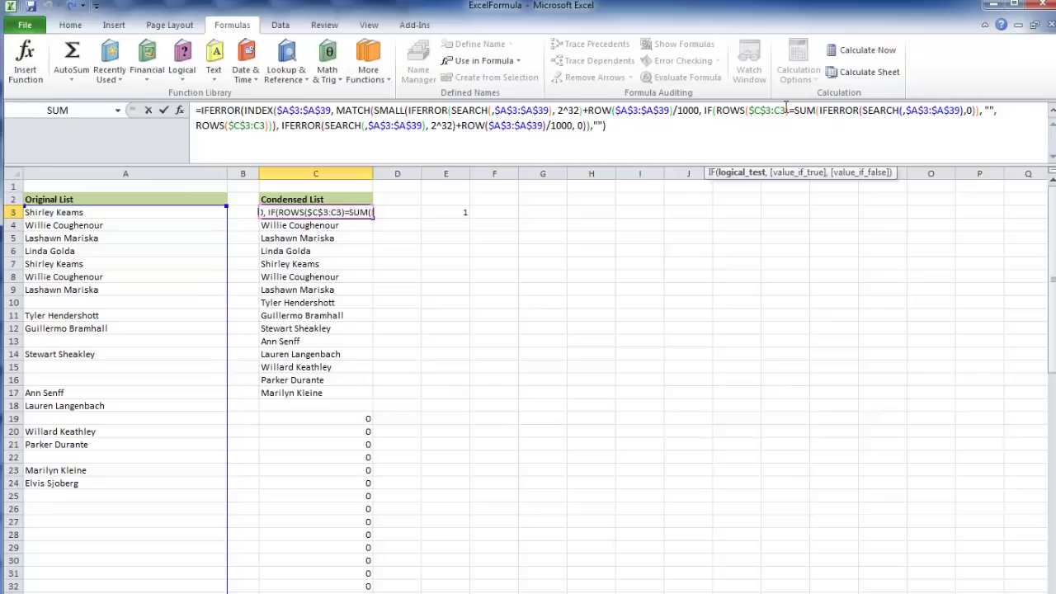
text(>)
key(Delete)
key(ctrl+shift+Return)
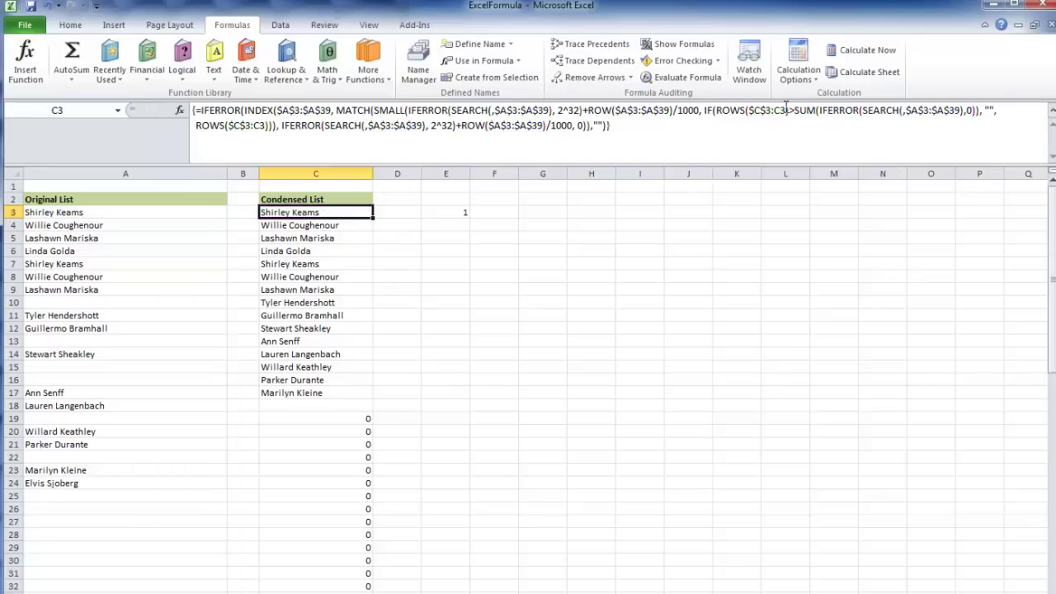
double_click(375, 214)
click(439, 341)
Inspect the filled formulas in C18 and C19, and re-enter C19's as an array formula.
click(276, 406)
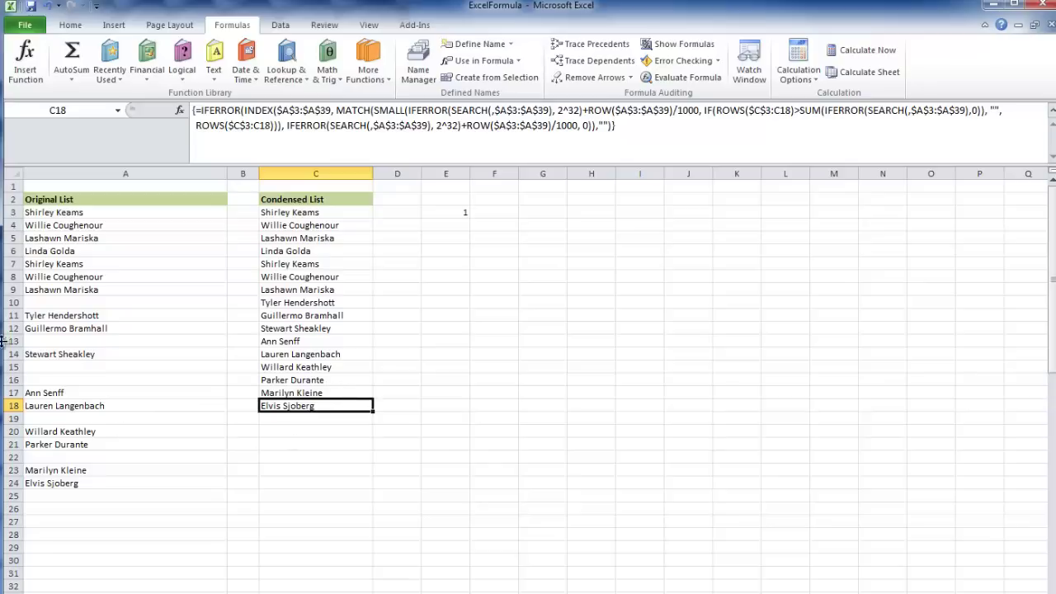
click(327, 421)
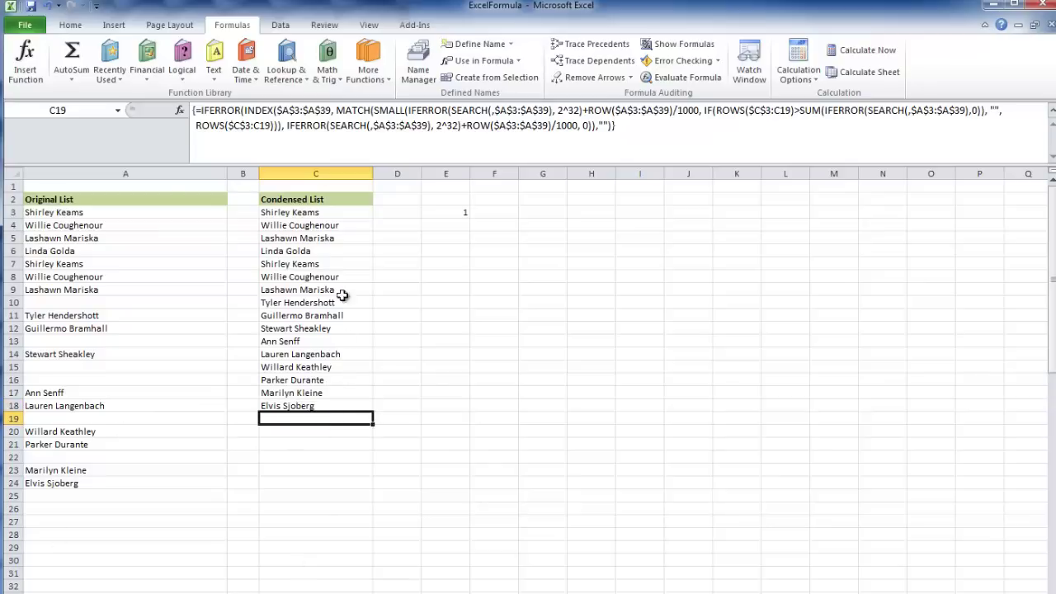
click(602, 126)
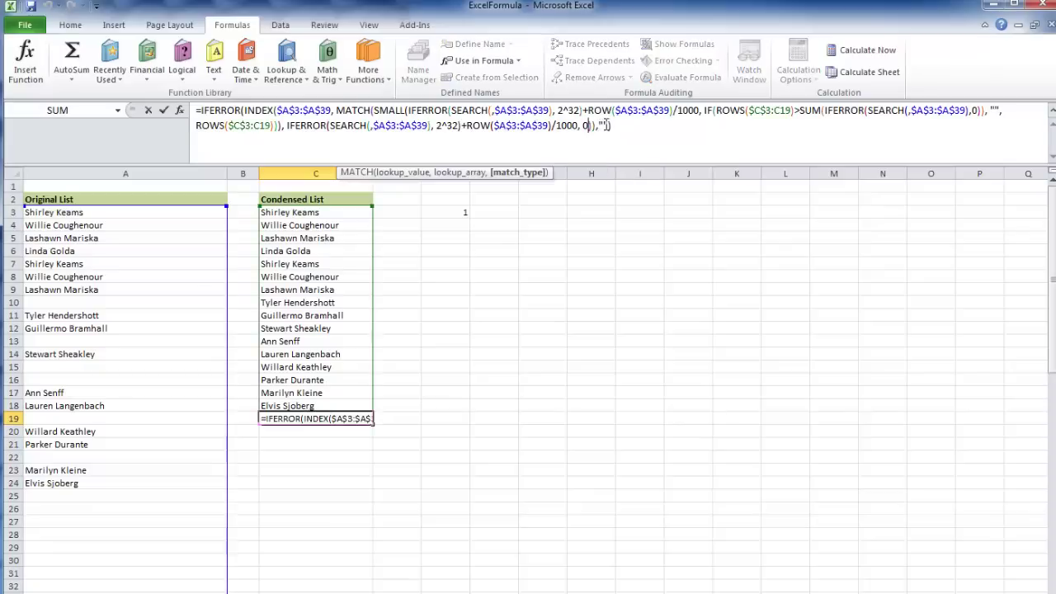
click(608, 125)
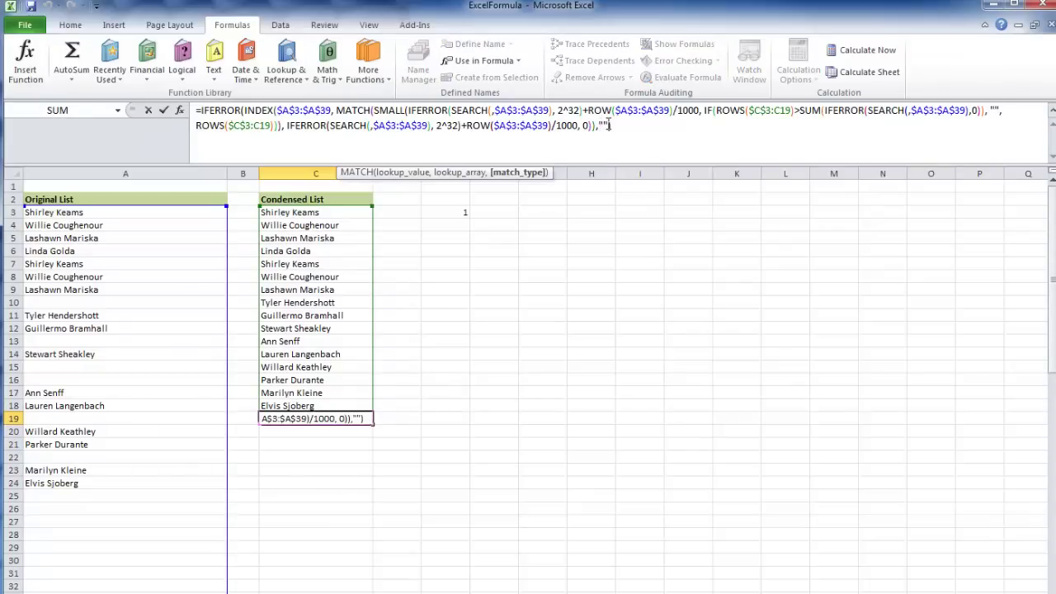
key(ctrl+shift+Return)
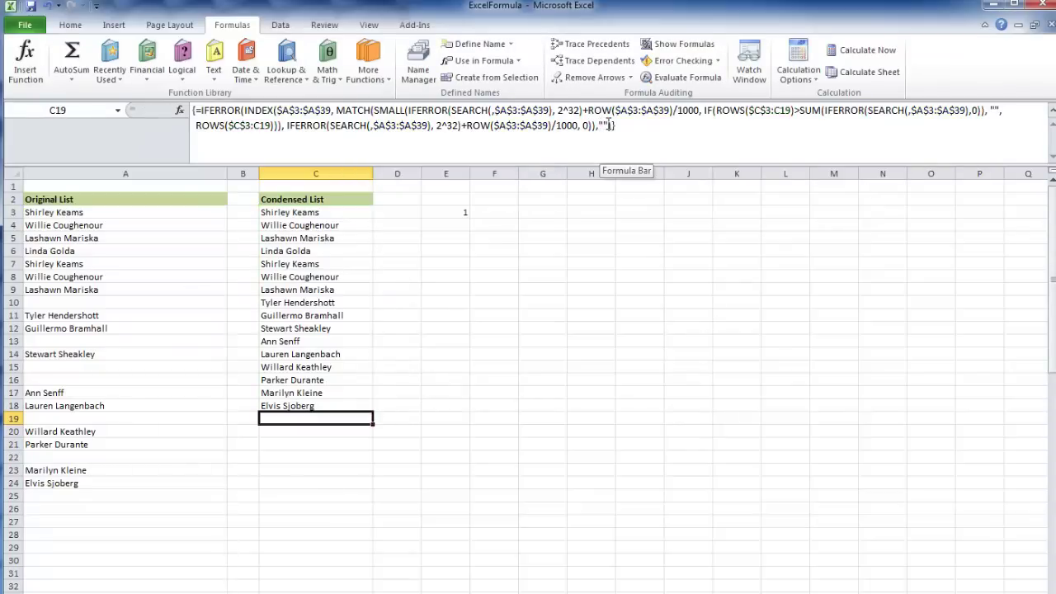